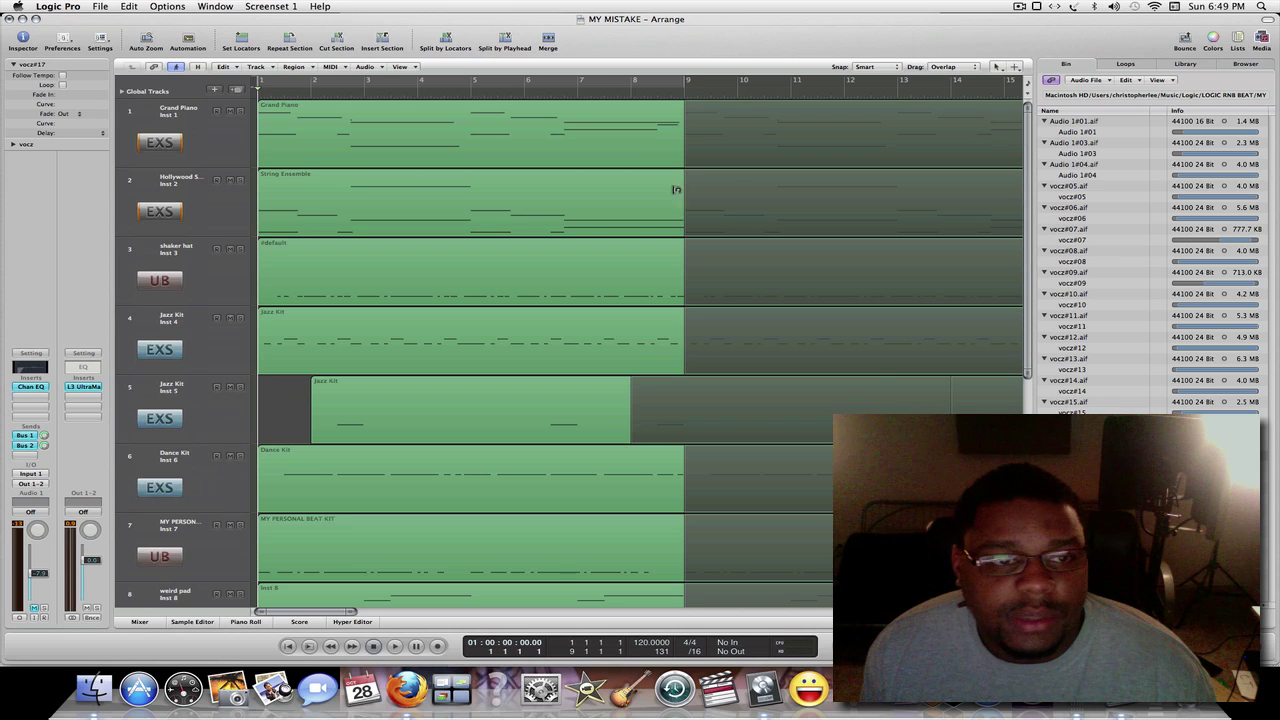
Solo the Grand Piano track and play back its part.
scroll(1022, 262, "down", 2)
scroll(1022, 262, "down", 5)
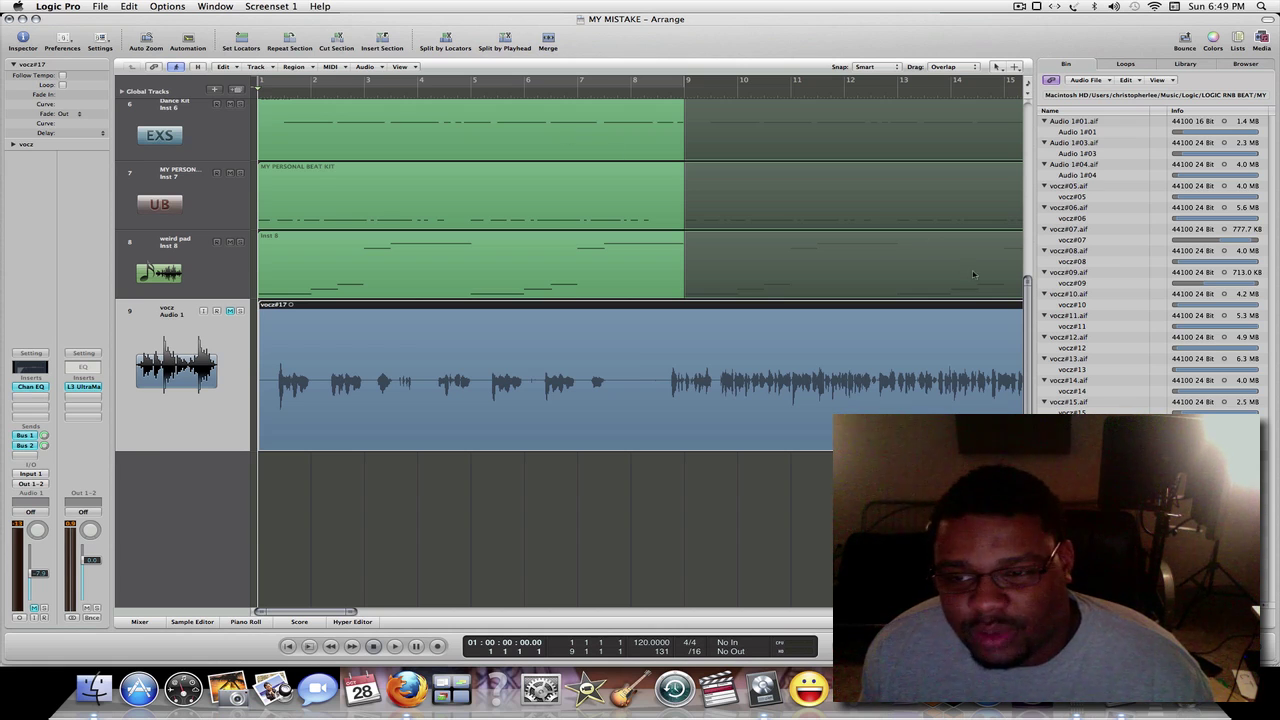
scroll(1028, 330, "up", 1)
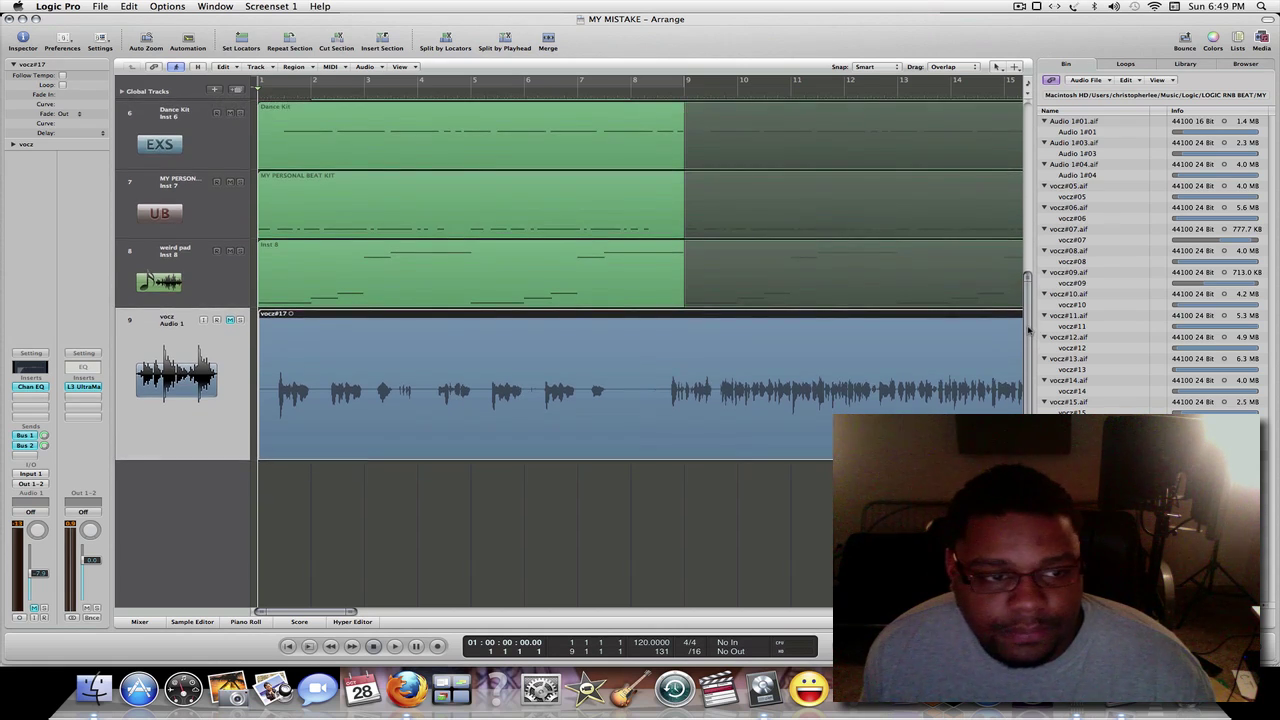
left_click_drag(1028, 330, 1018, 267)
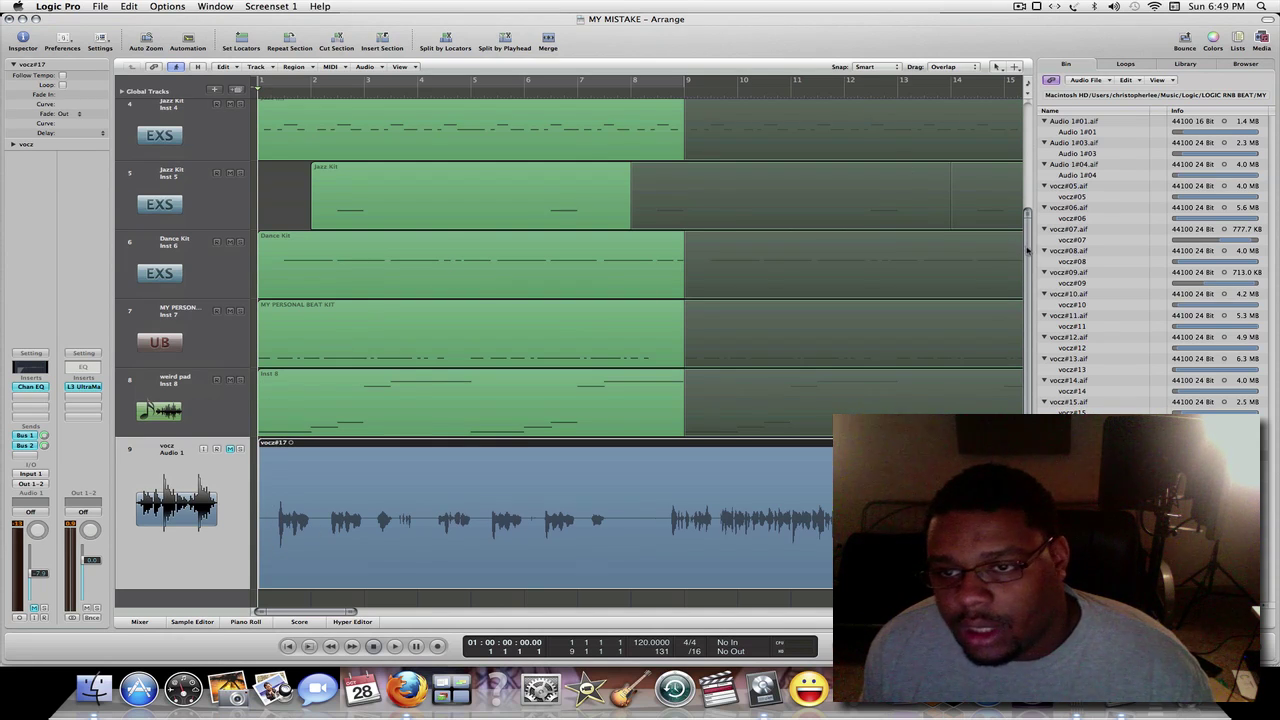
scroll(1027, 250, "up", 5)
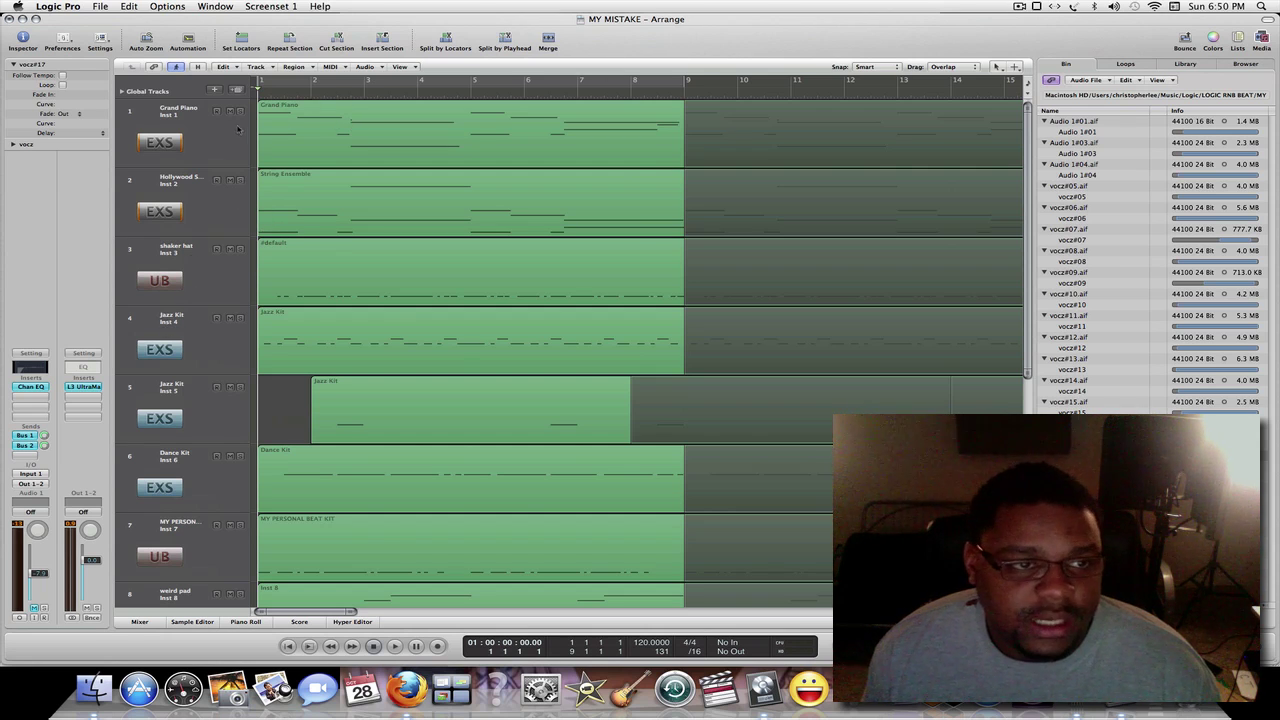
left_click(175, 110)
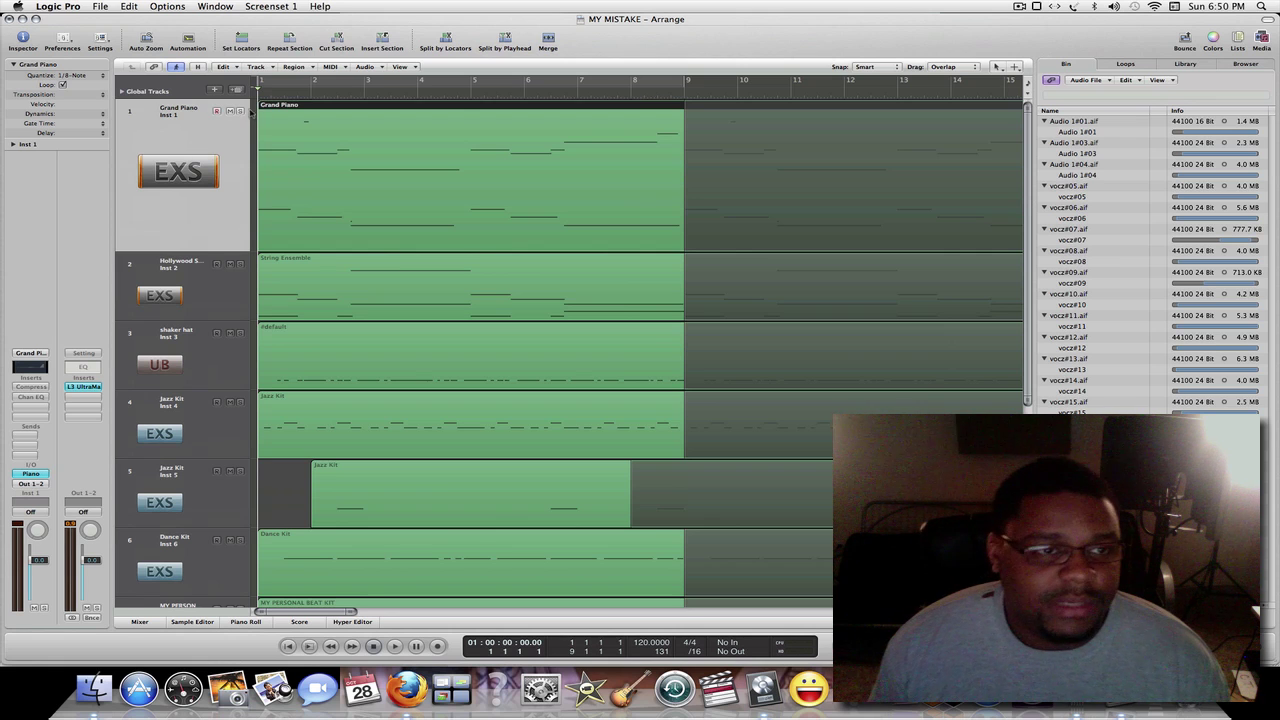
left_click(241, 111)
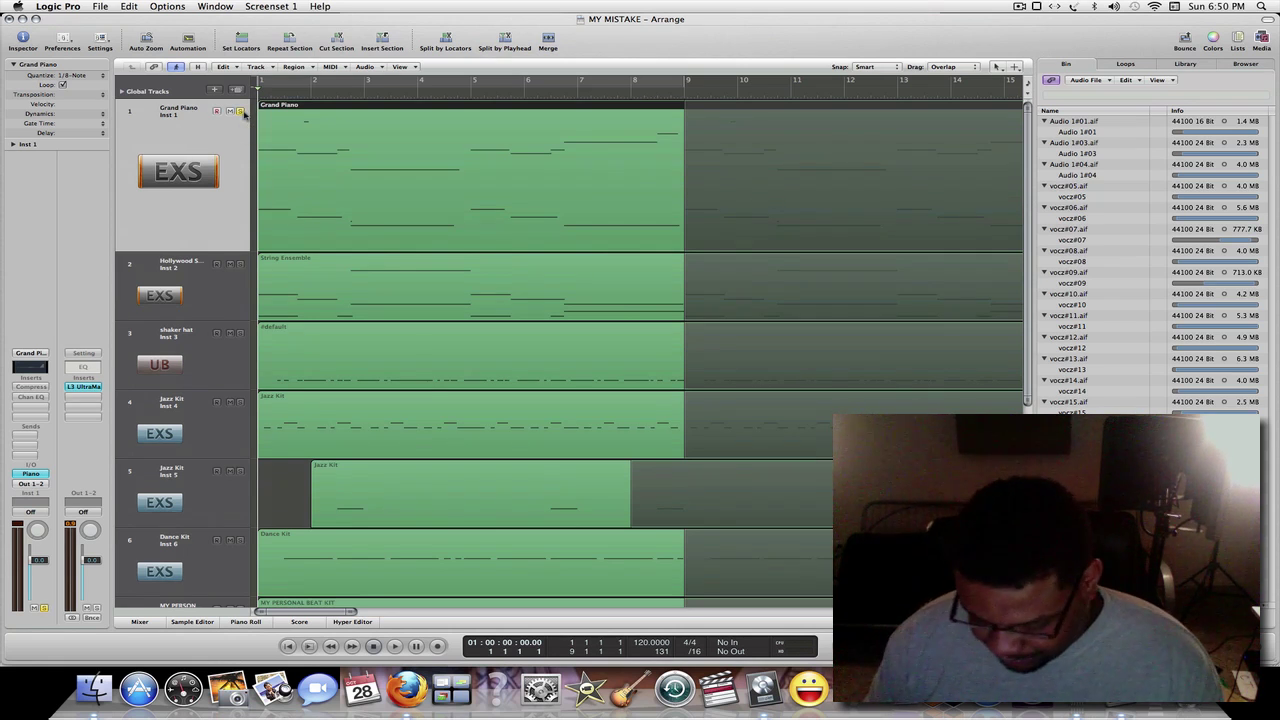
key("space")
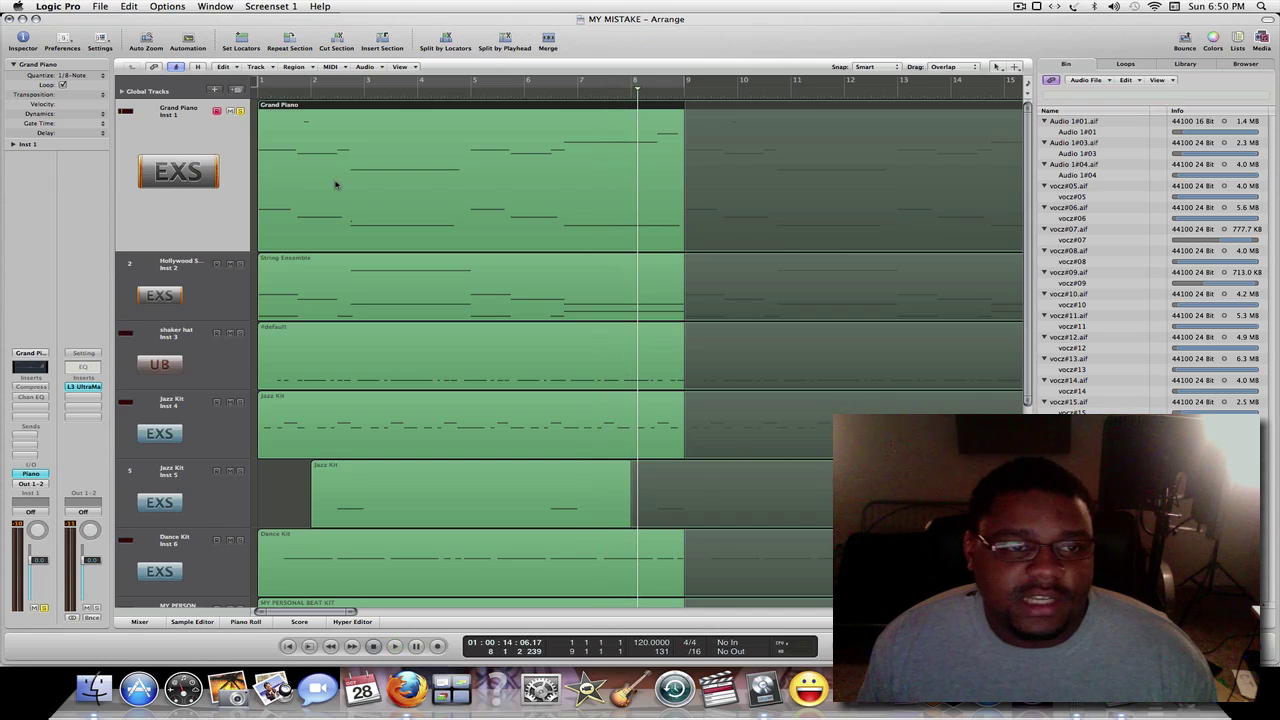
Open the Grand Piano region in the Piano Roll and delete the stray short high note just before bar 2.
double_click(336, 184)
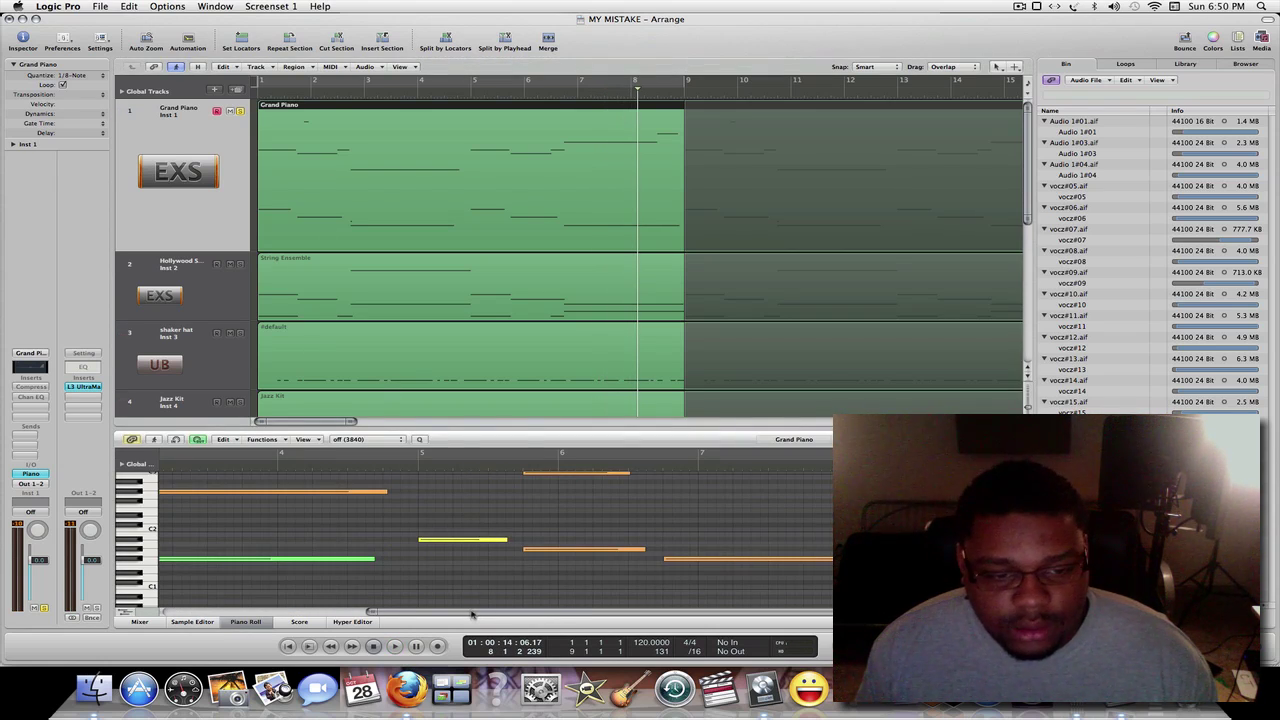
scroll(440, 598, "left", 5)
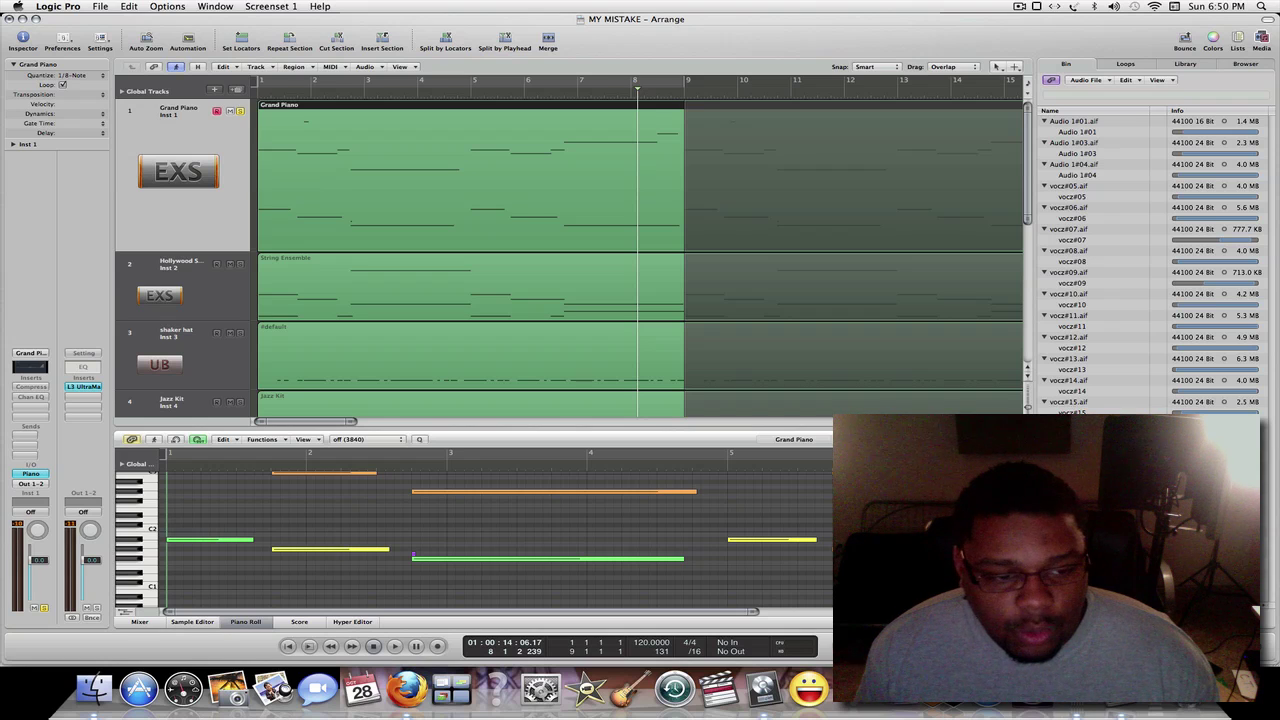
scroll(470, 530, "up", 5)
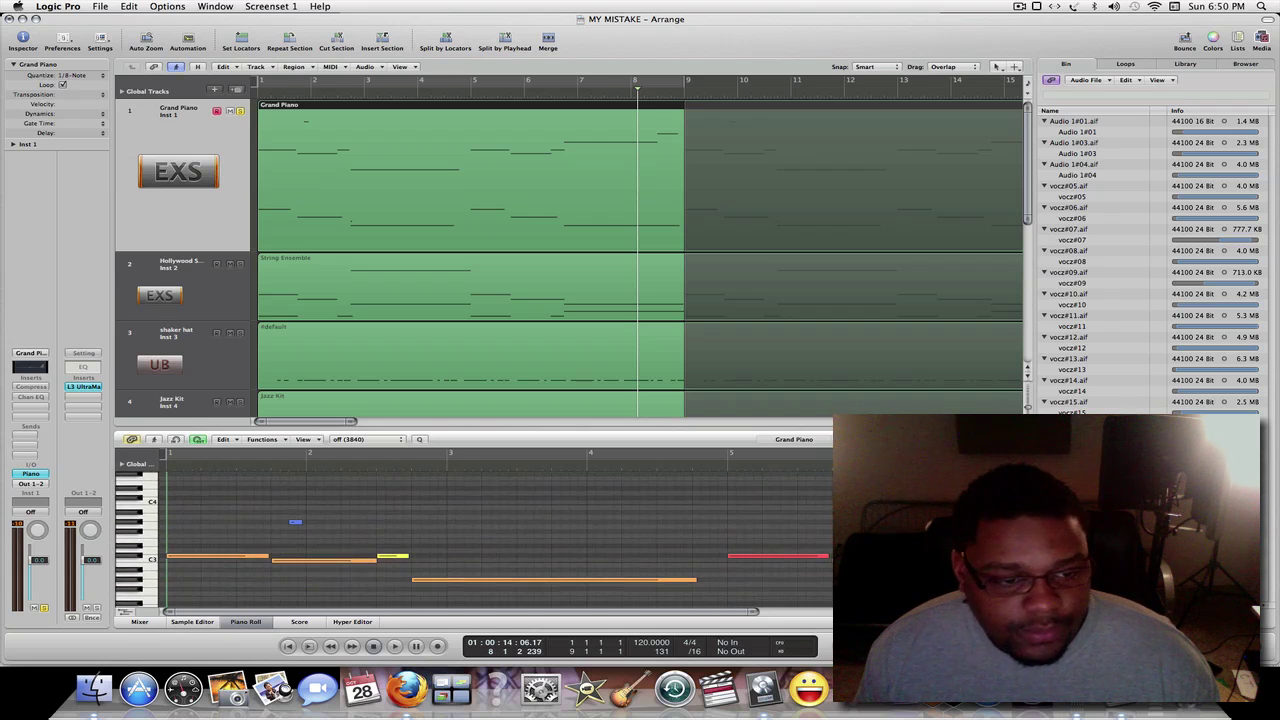
left_click(294, 522)
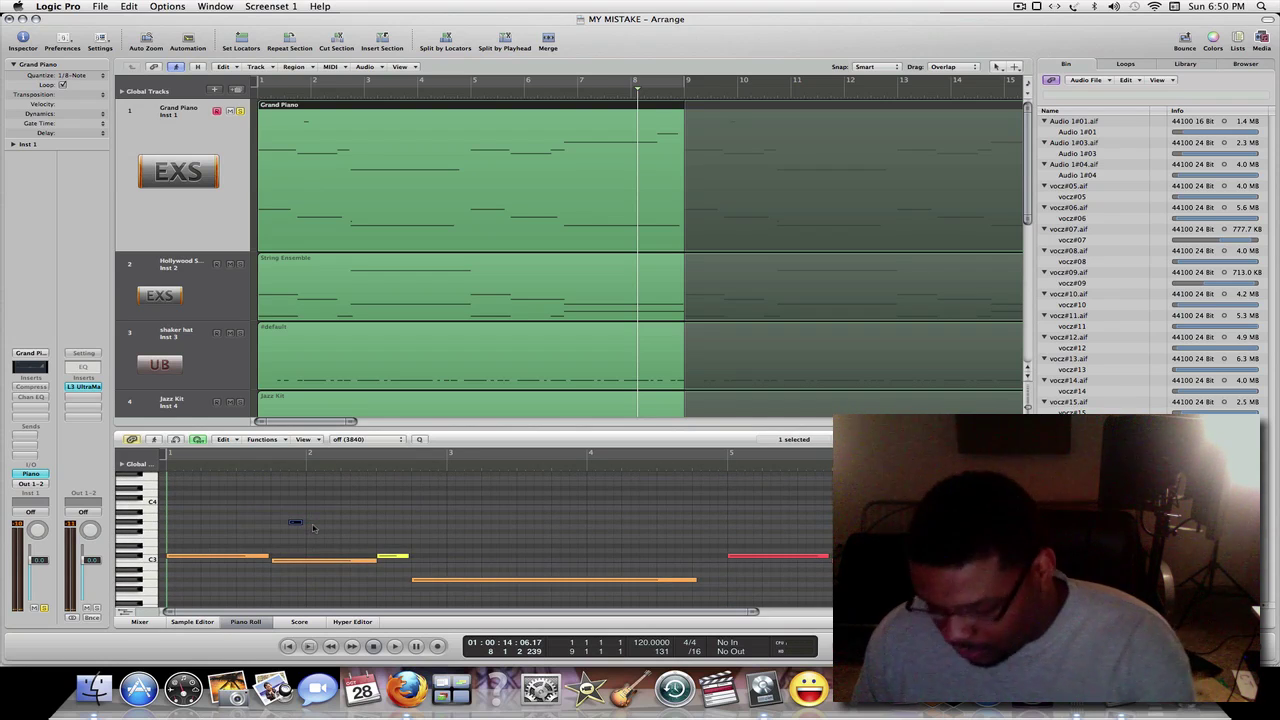
left_click_drag(268, 518, 328, 537)
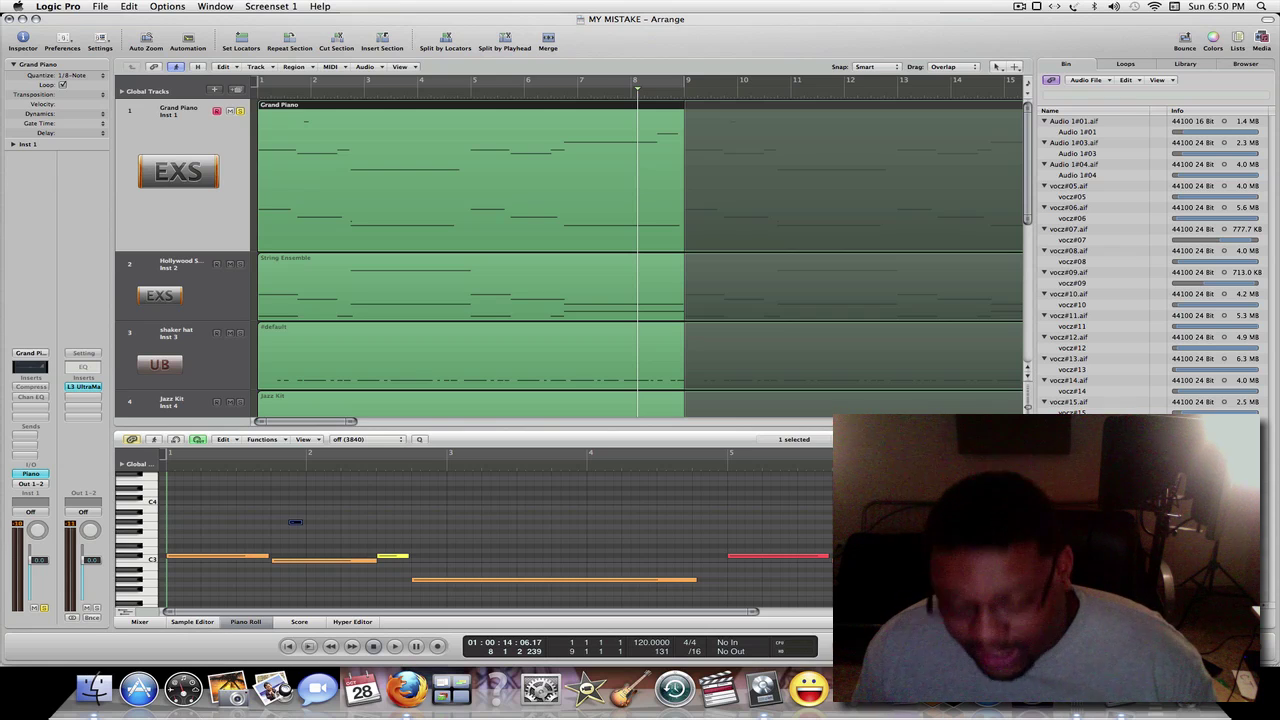
left_click(266, 514)
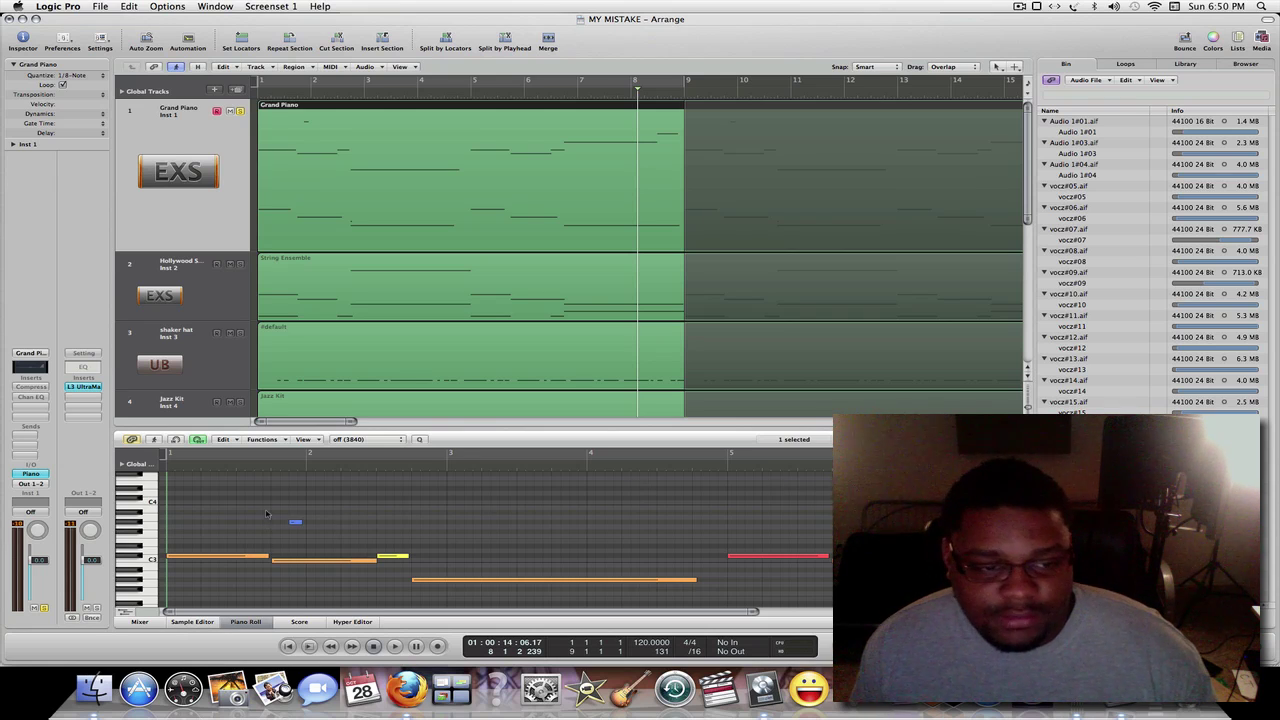
left_click_drag(266, 514, 376, 547)
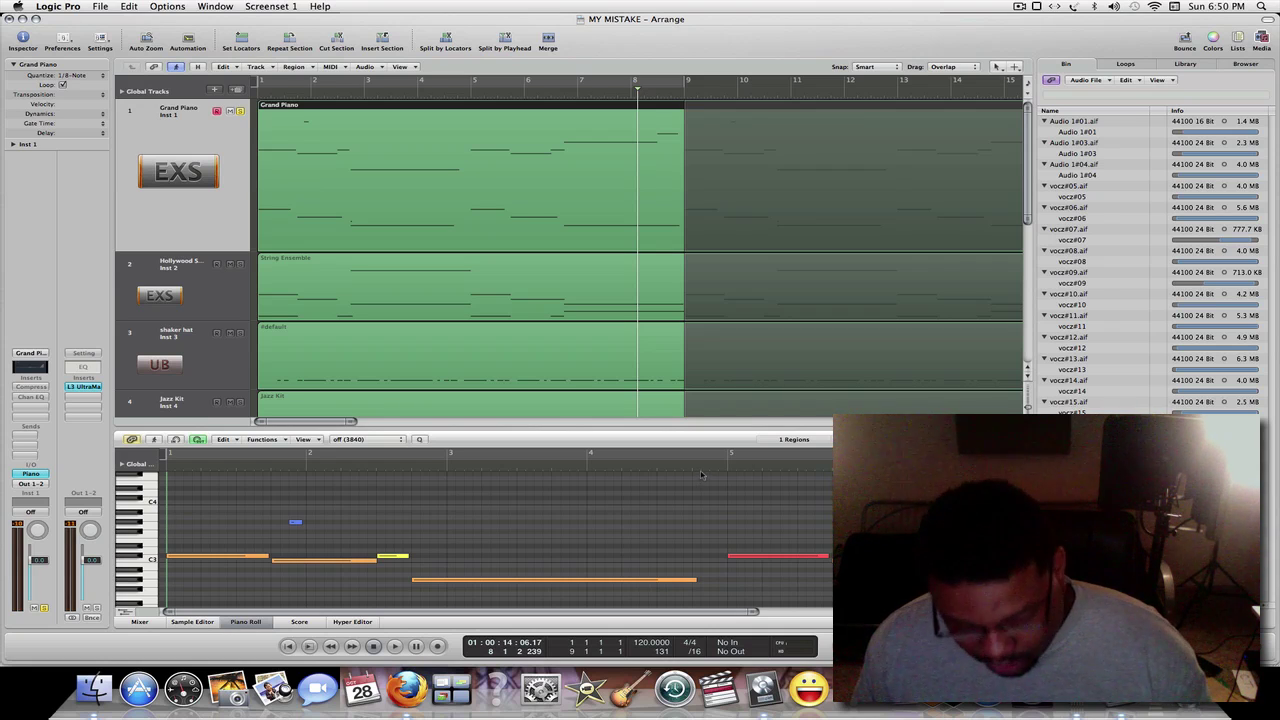
key("Escape")
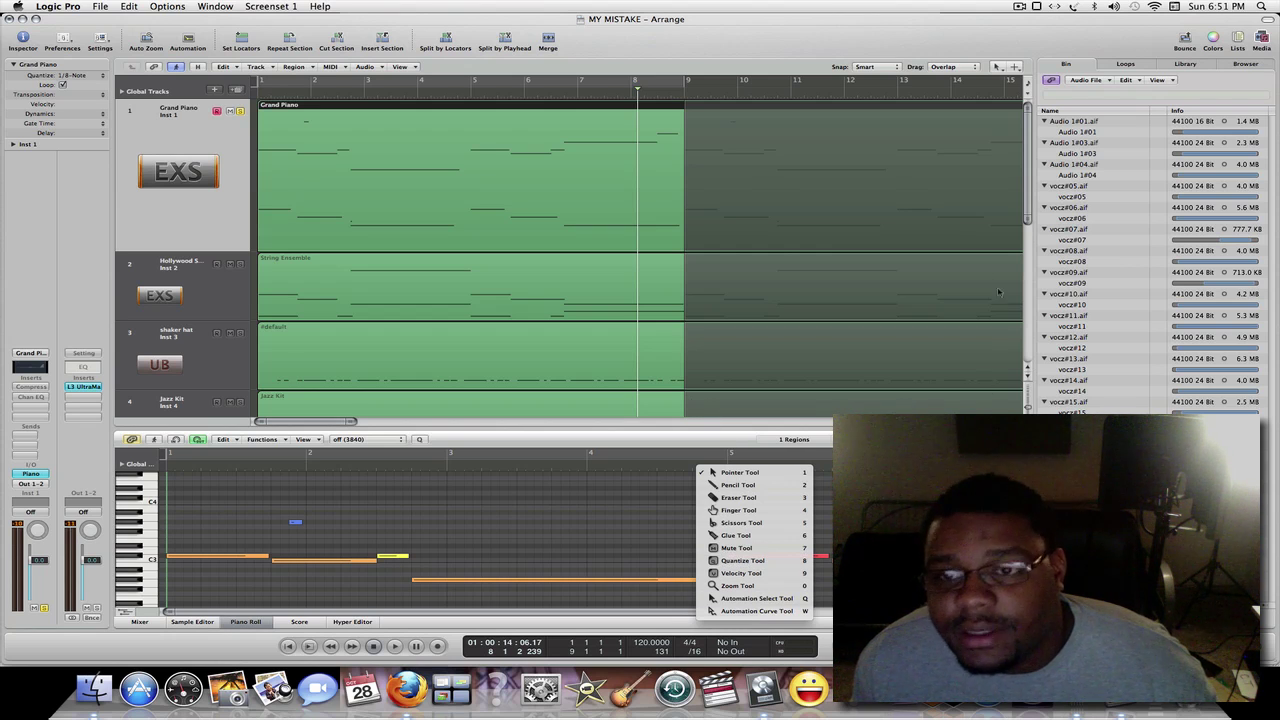
left_click(668, 446)
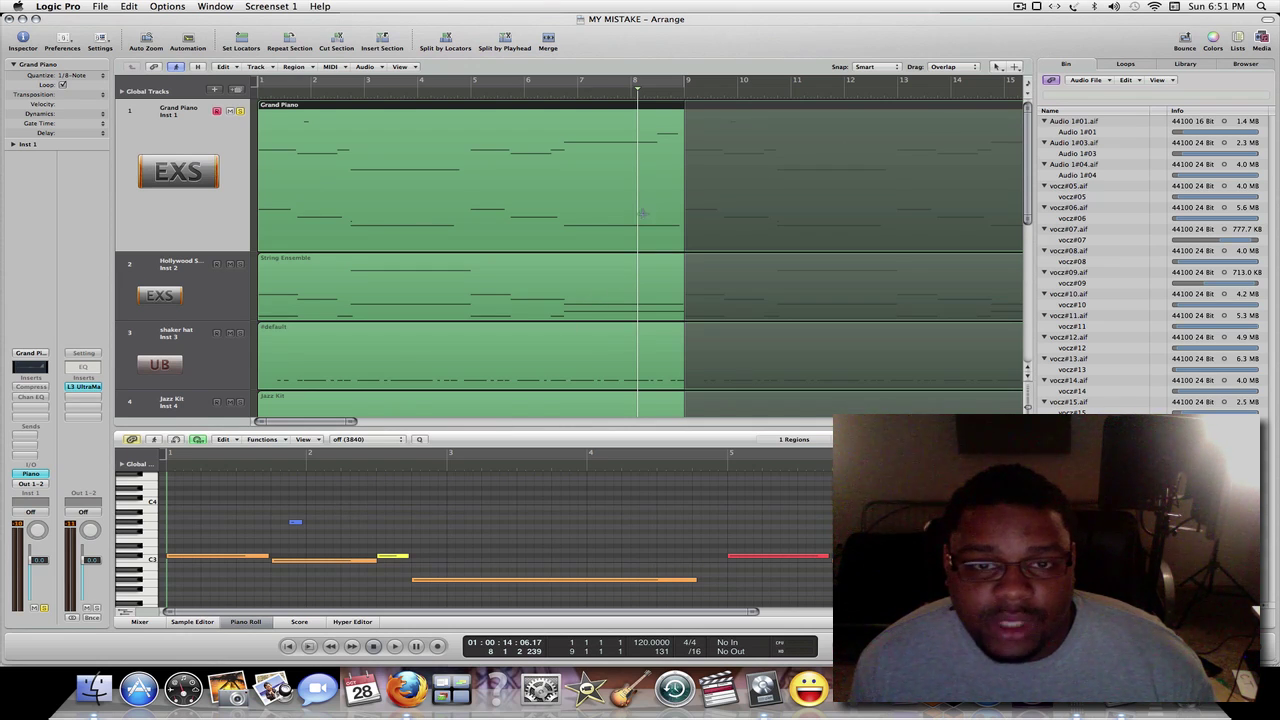
left_click_drag(584, 178, 586, 214)
left_click(657, 228)
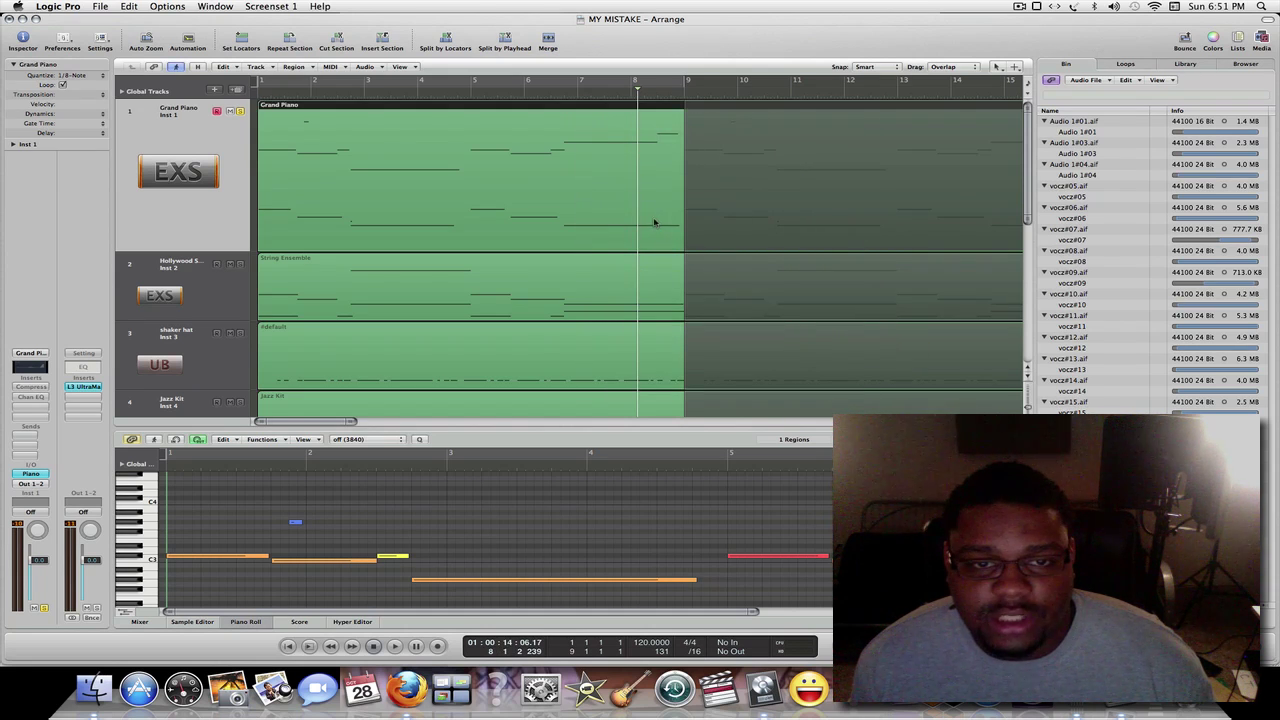
left_click(295, 522)
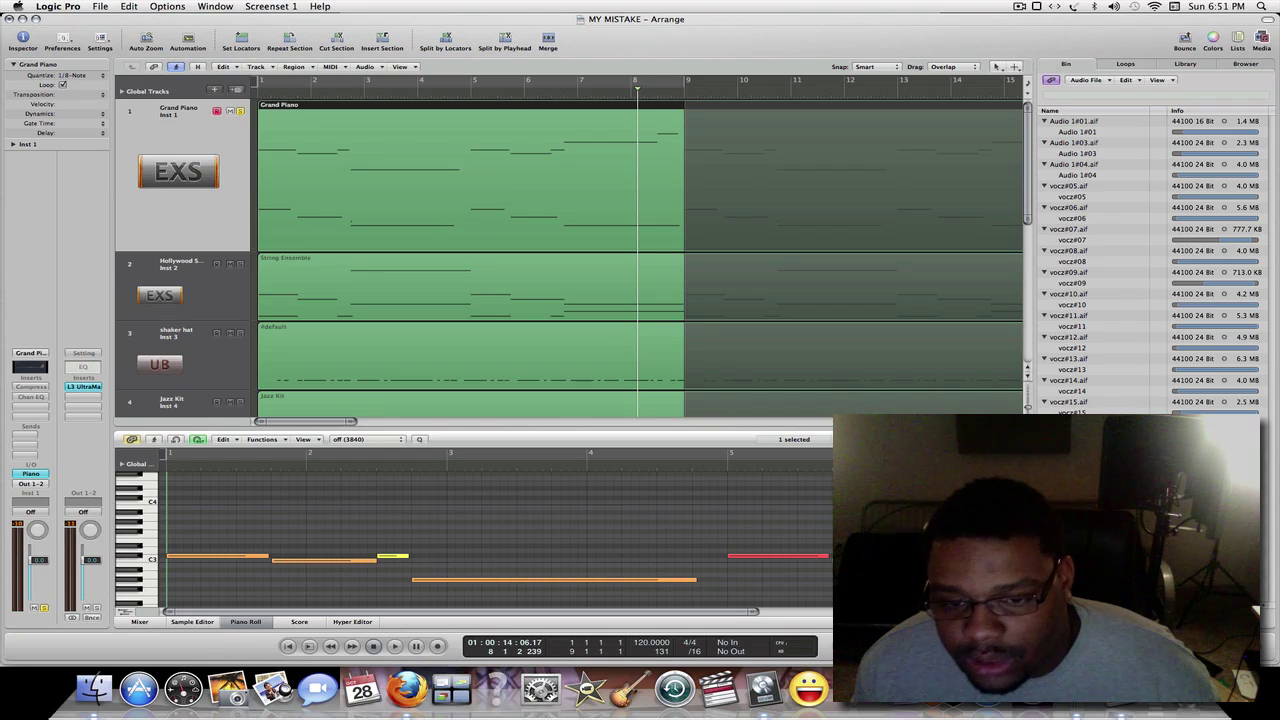
Lengthen the first chord's upper and bass notes to meet the second chord, and the second chord's last upper and bass notes to meet the third.
scroll(432, 582, "down", 4)
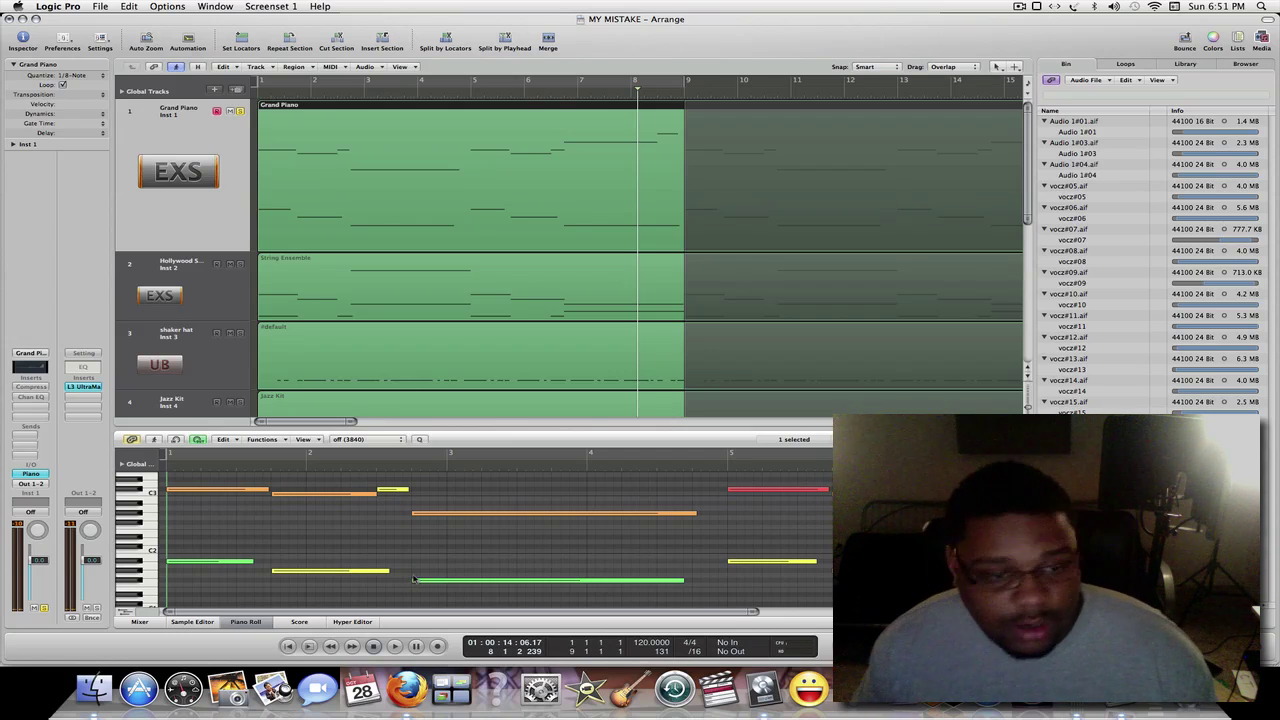
left_click_drag(268, 490, 272, 493)
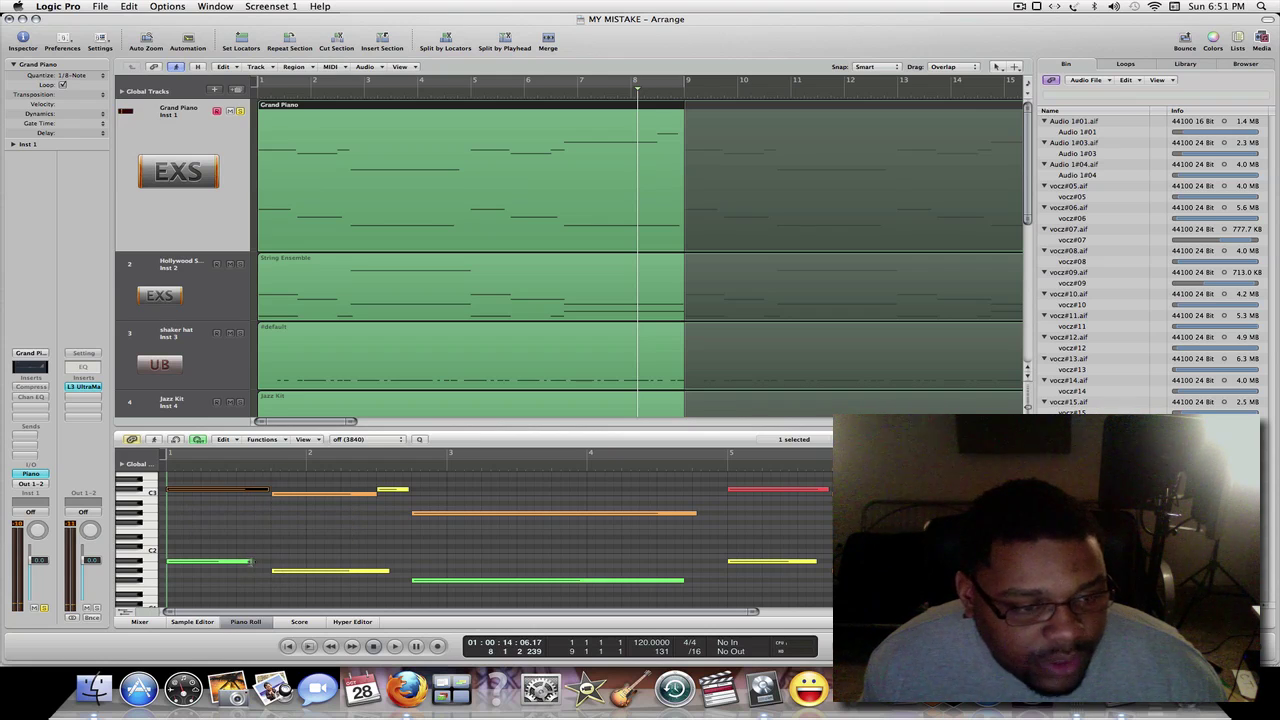
left_click_drag(250, 562, 270, 562)
left_click_drag(266, 491, 268, 491)
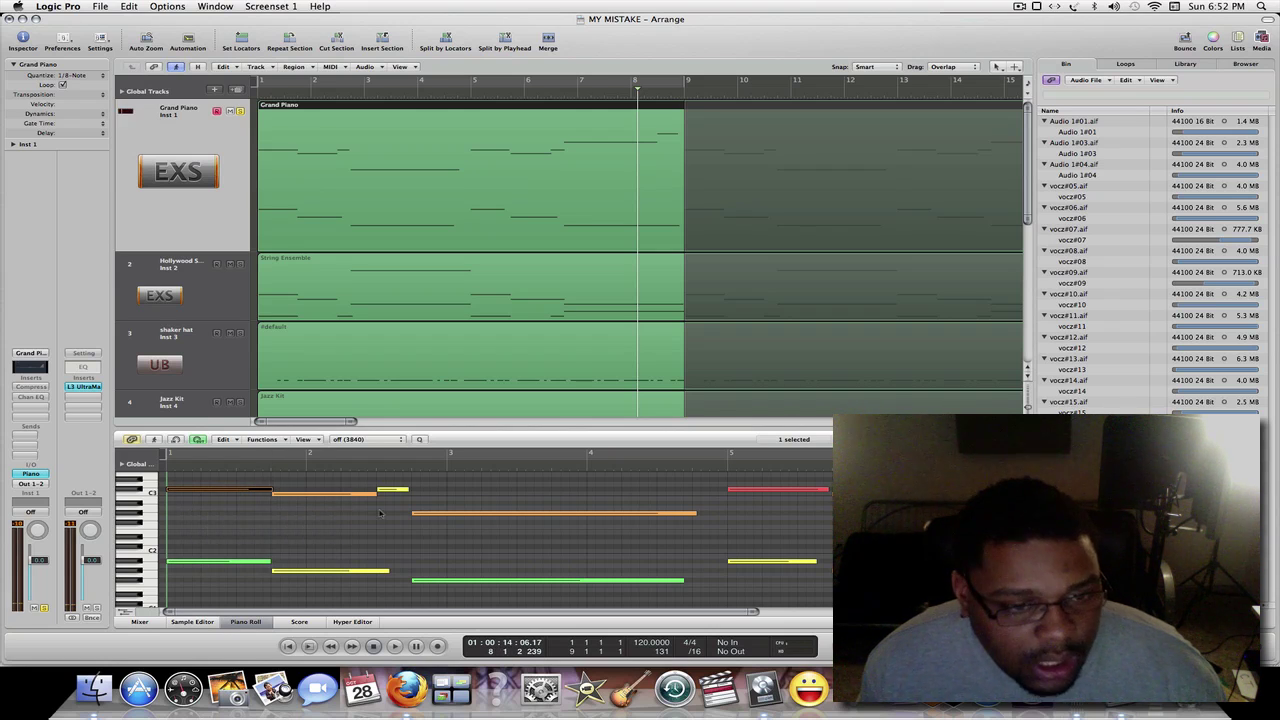
left_click_drag(407, 489, 414, 490)
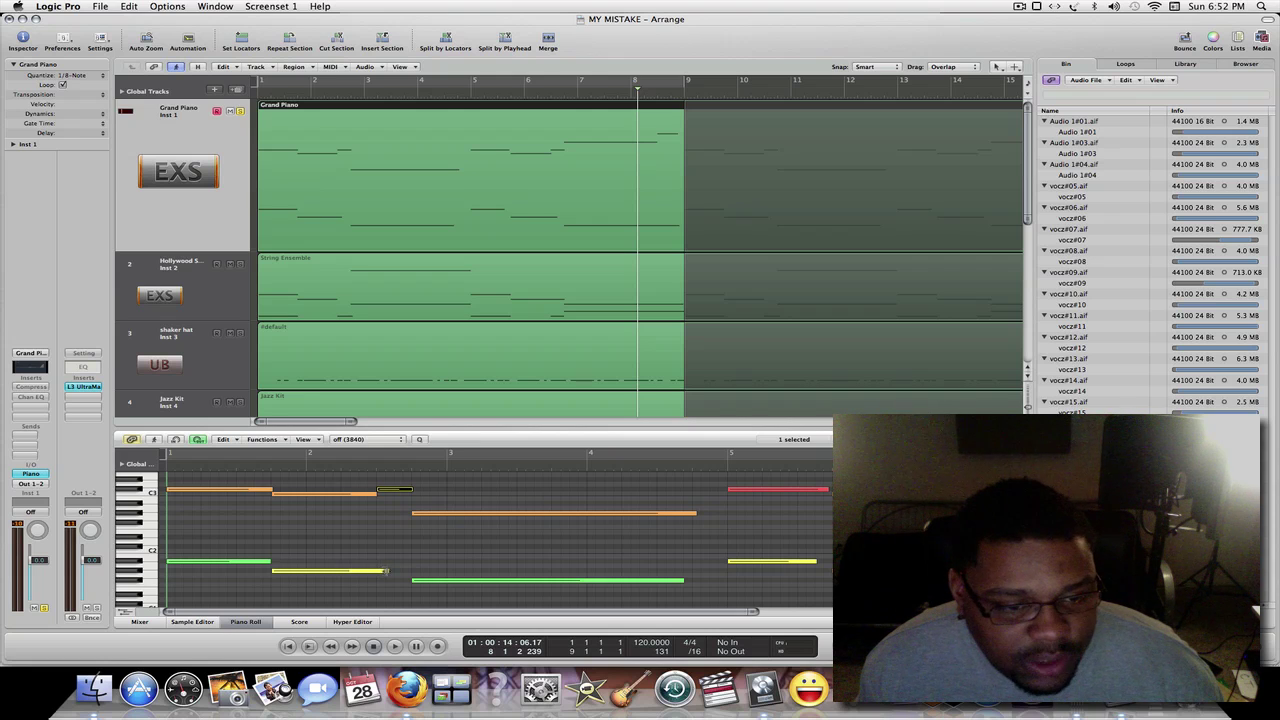
left_click_drag(389, 571, 409, 572)
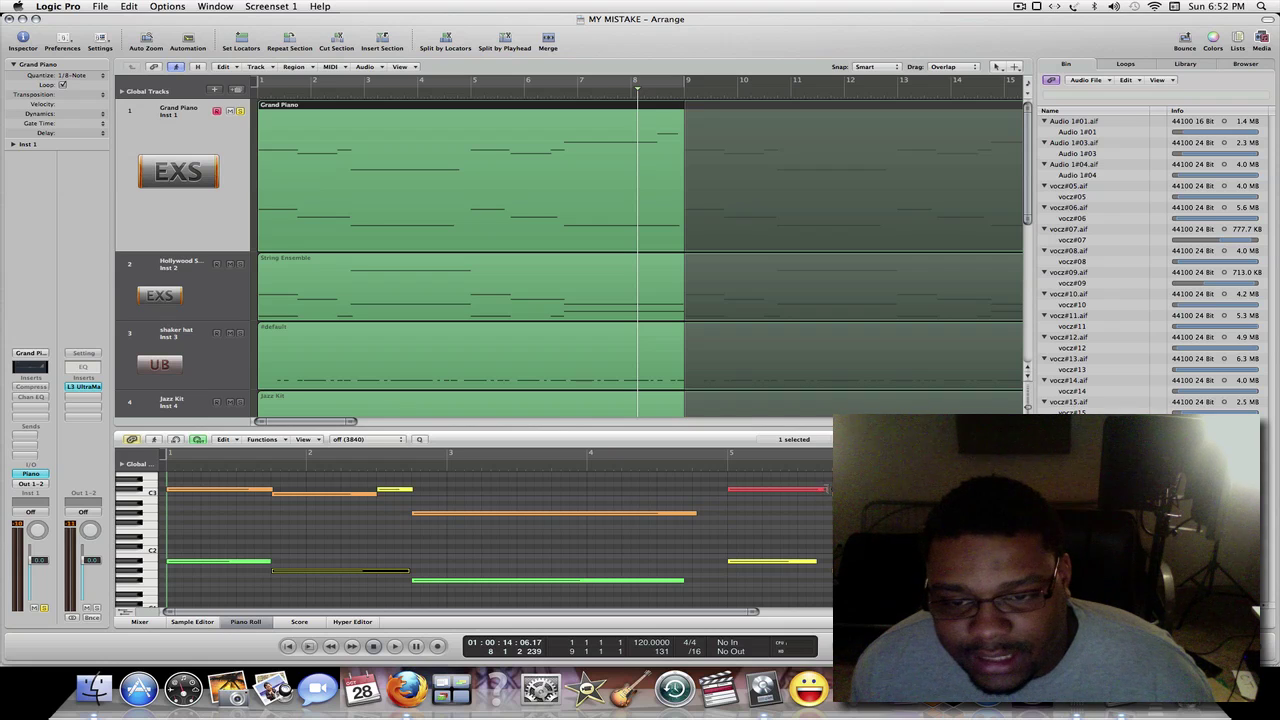
Lengthen the two notes starting at bar 5 to meet the next chord, and extend the long pair before bar 3 to bar 5.
left_click_drag(826, 490, 832, 490)
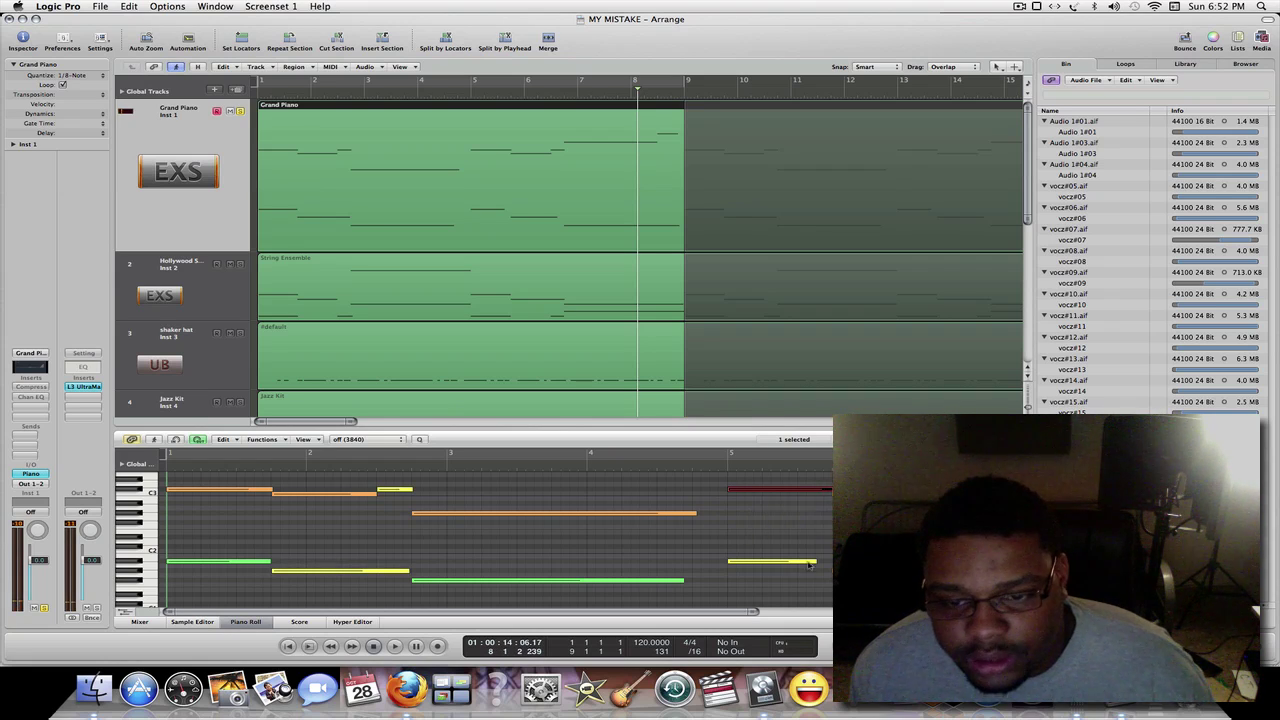
left_click_drag(814, 561, 830, 563)
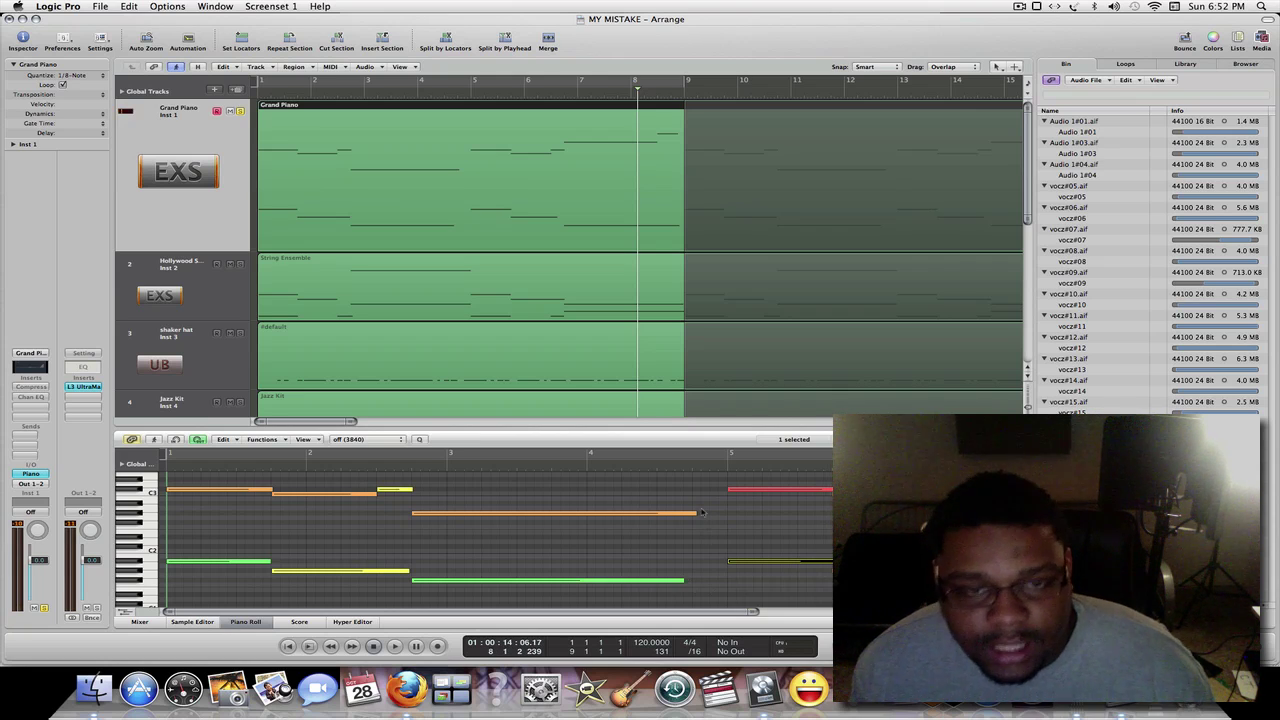
left_click_drag(694, 514, 727, 515)
left_click_drag(684, 580, 798, 613)
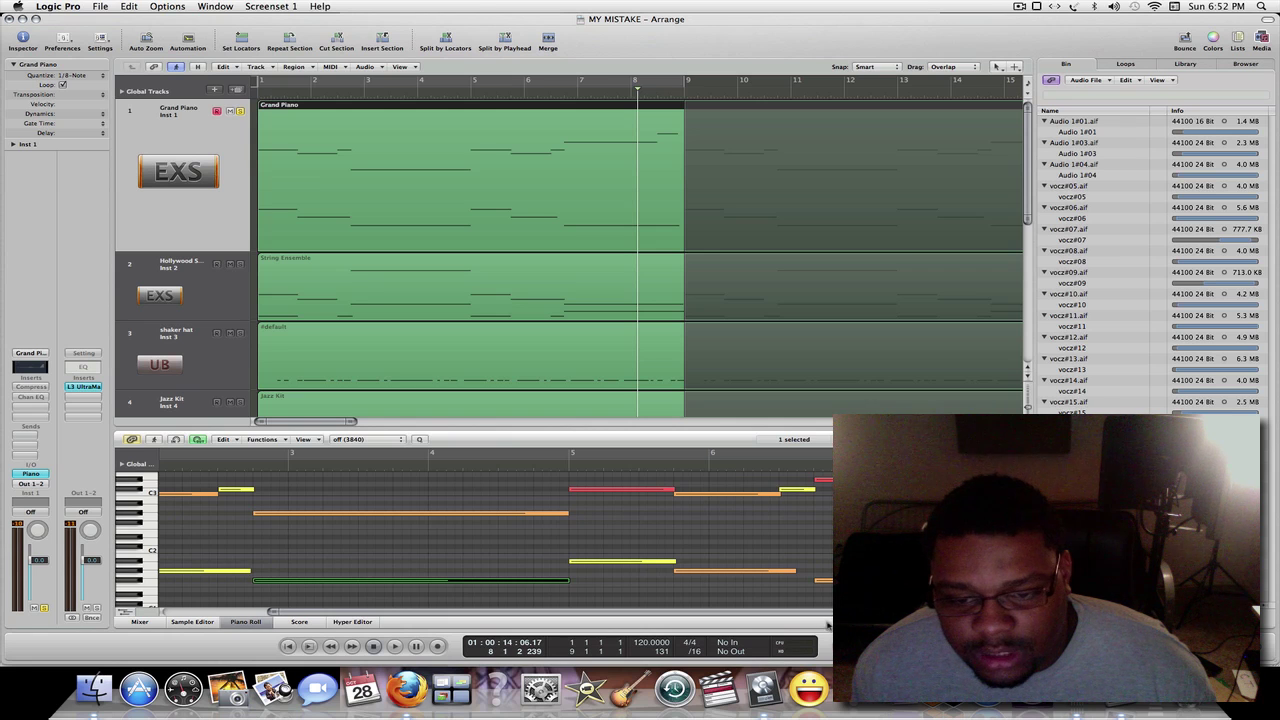
Examine the Grand Piano region's notes from bar 4 onward and play back the edited part from the beginning.
scroll(829, 617, "right", 5)
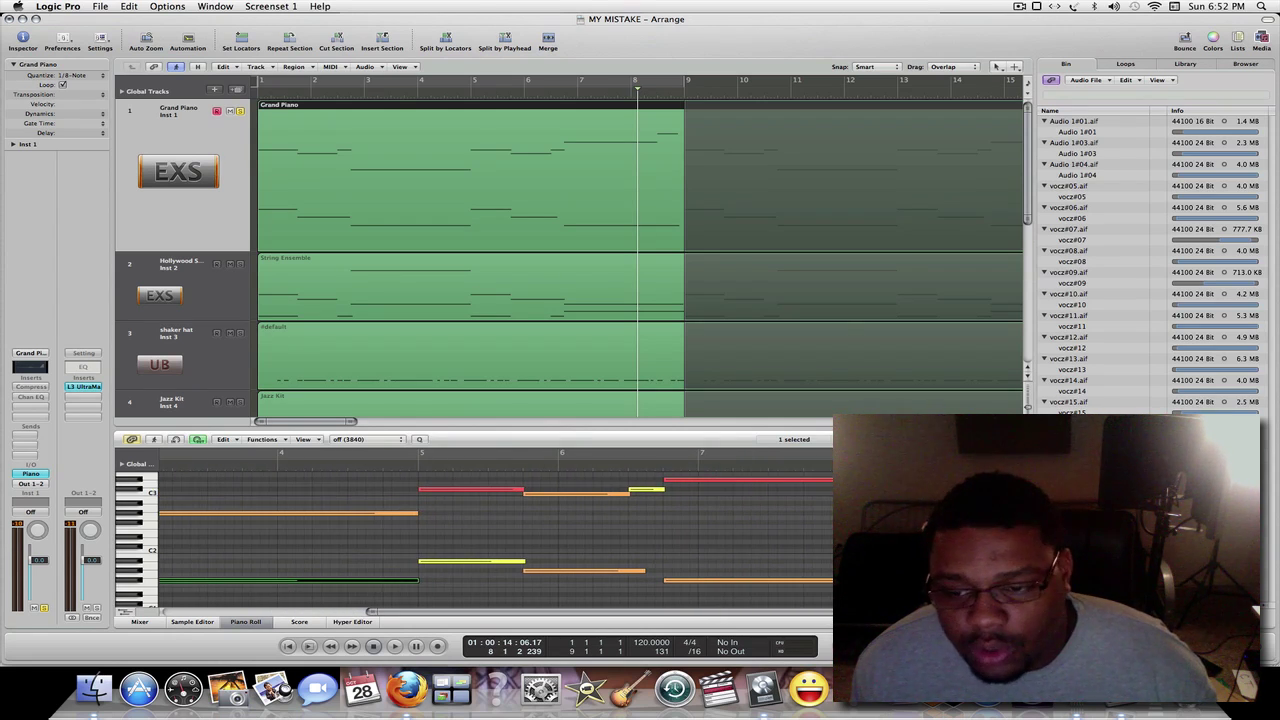
scroll(495, 535, "up", 3)
scroll(495, 535, "down", 3)
scroll(495, 535, "up", 2)
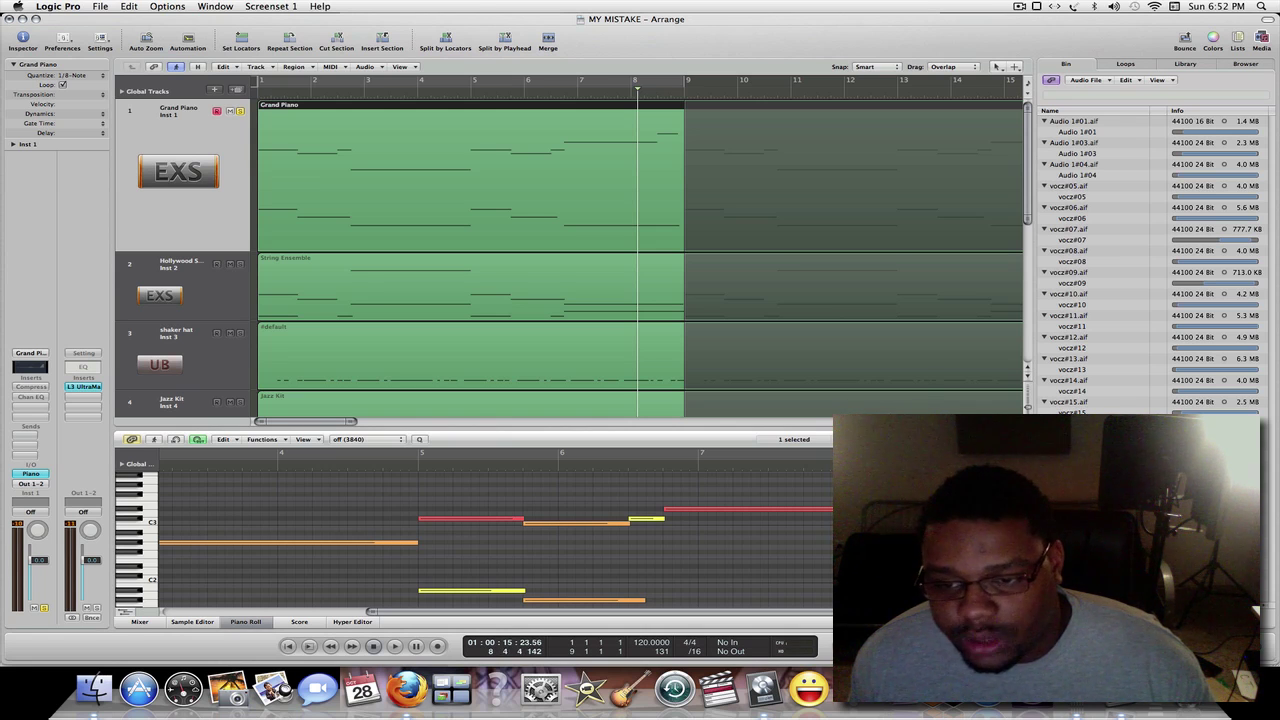
key("space")
scroll(470, 540, "down", 3)
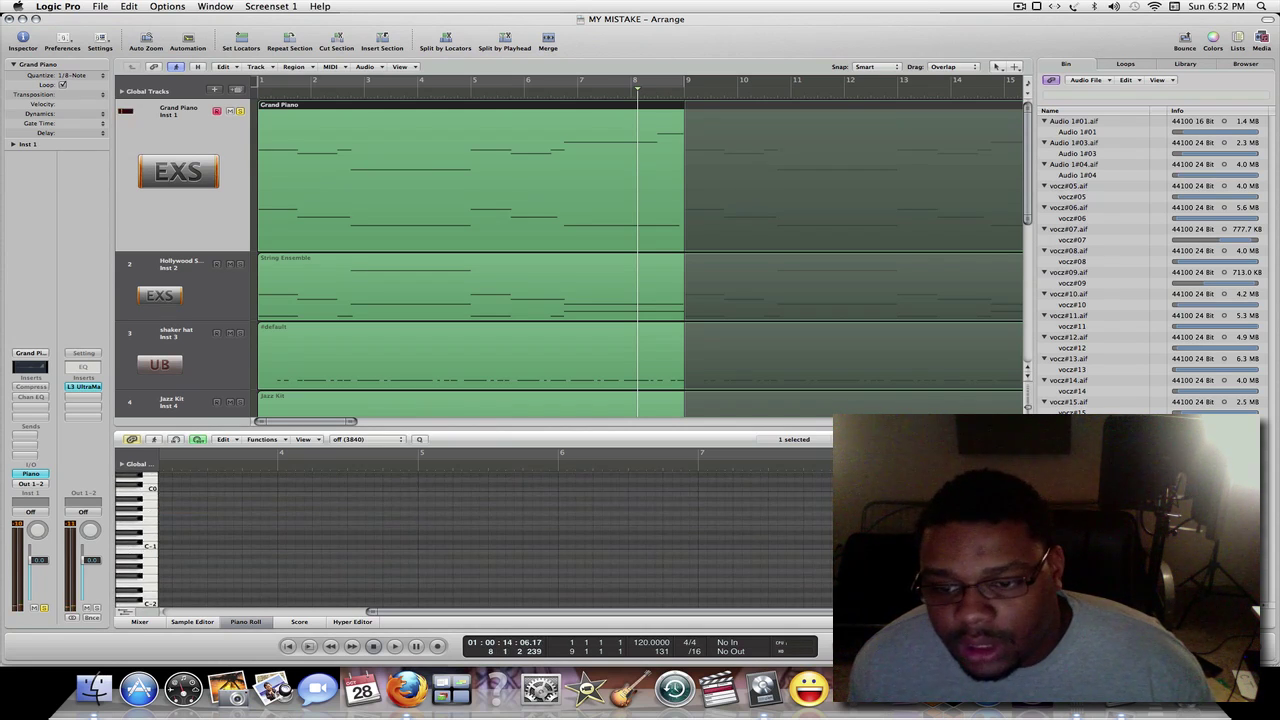
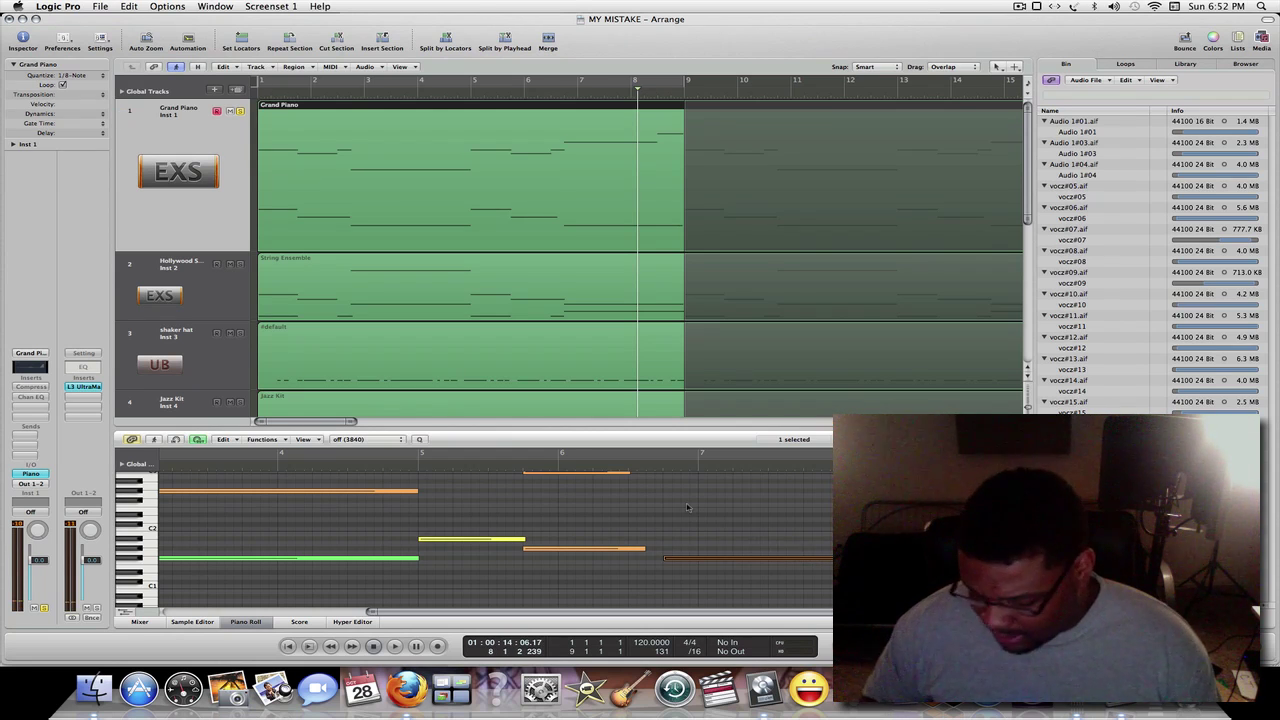
key("space")
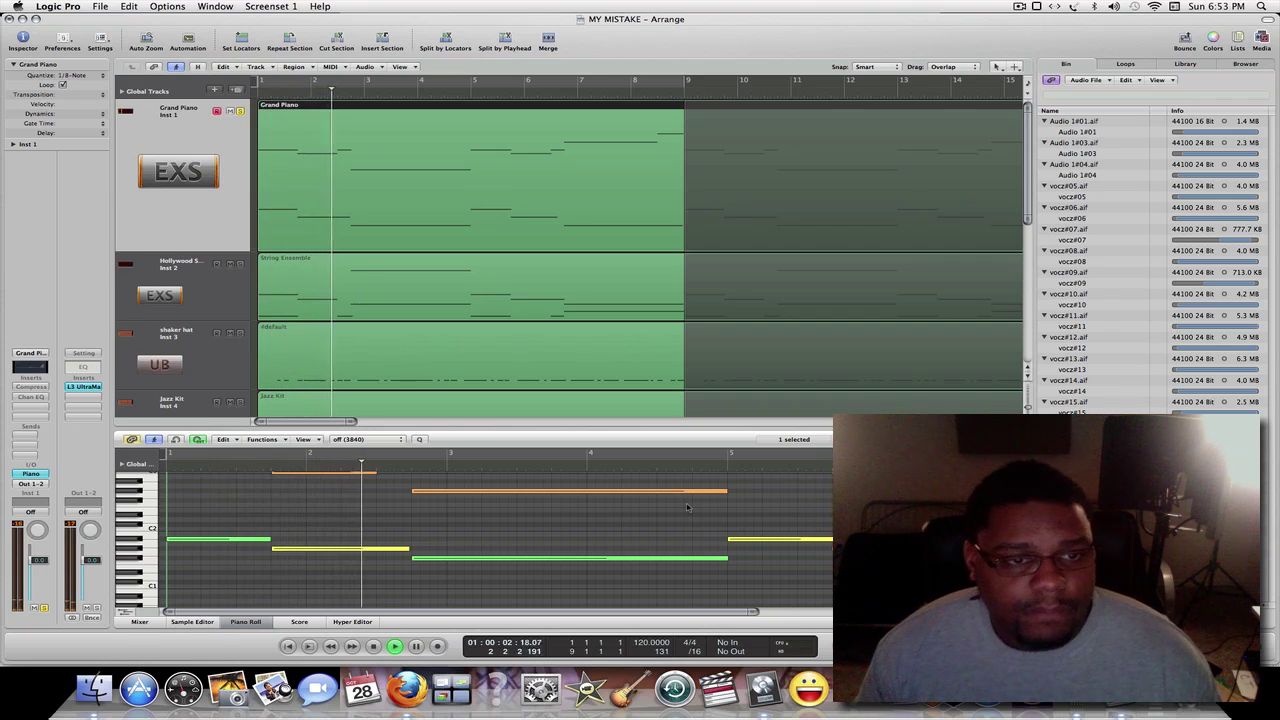
key("space")
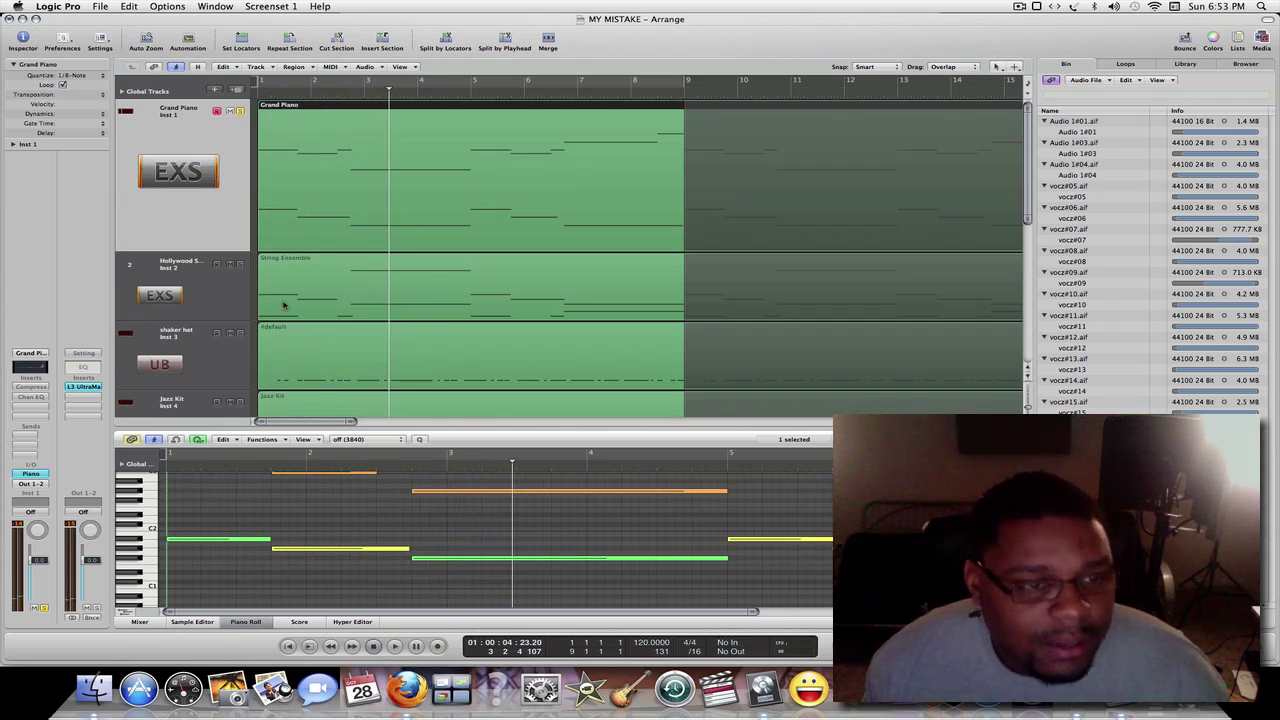
Solo the String Ensemble track alongside the Grand Piano, play both together, and close the Piano Roll.
left_click(240, 263)
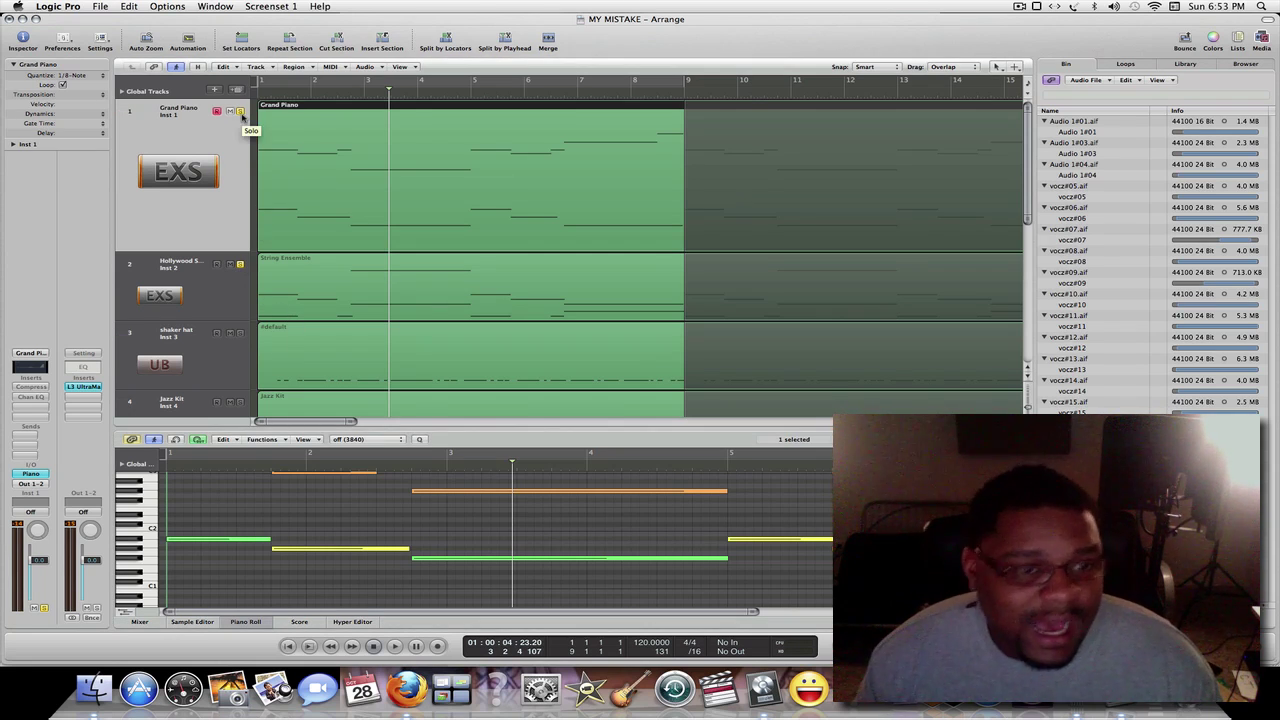
key("space")
key("space")
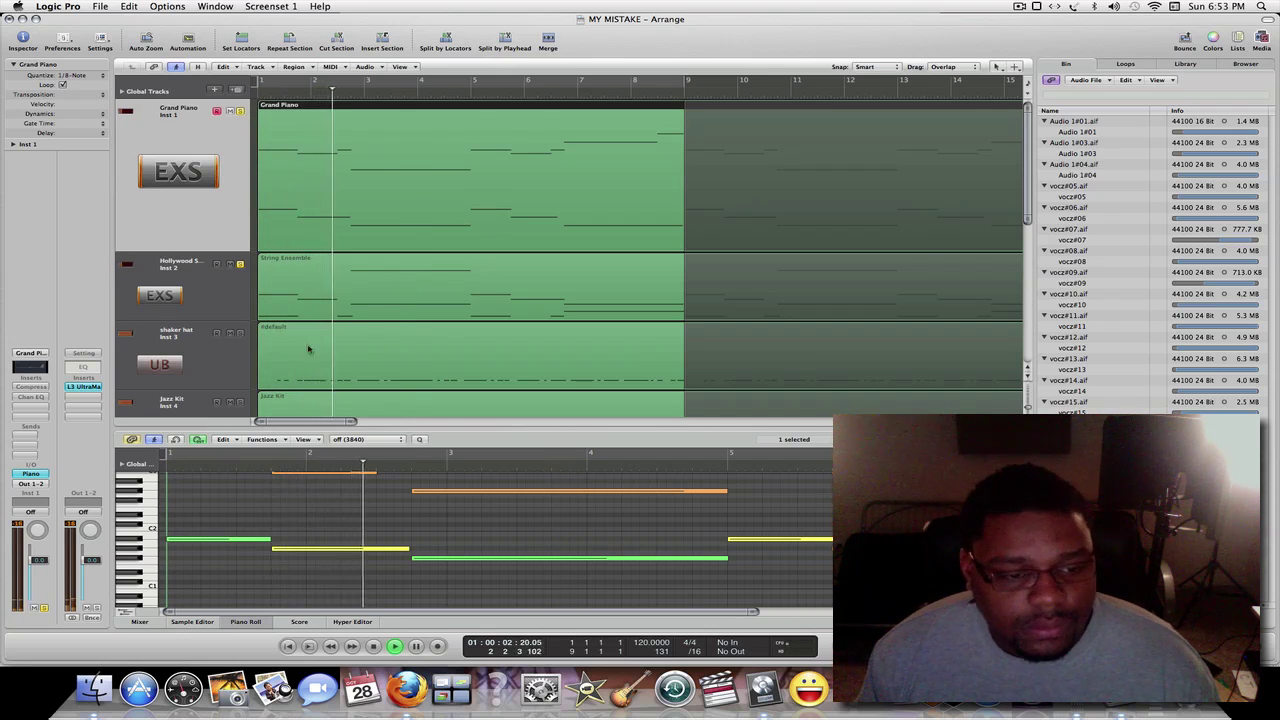
left_click(245, 622)
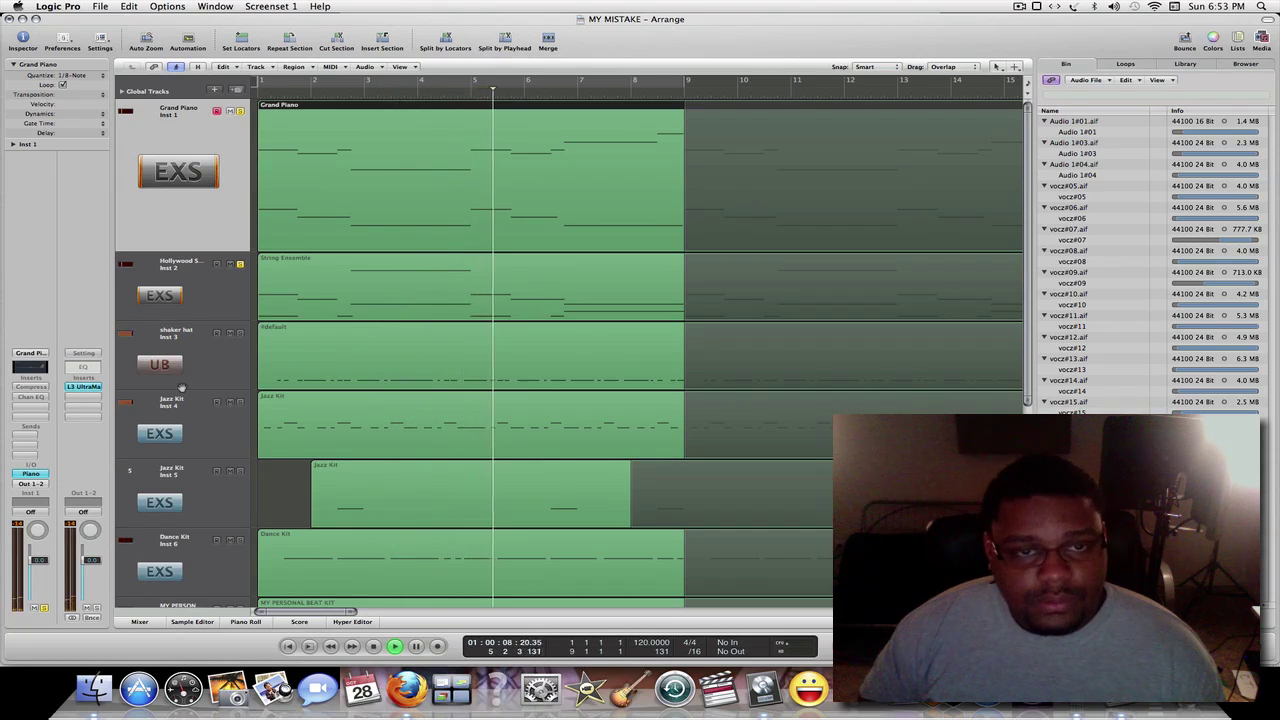
Stop playback and add the shaker hat, both Jazz Kit, Dance Kit, MY PERSONAL BEAT KIT and weird pad tracks to the solo.
key("space")
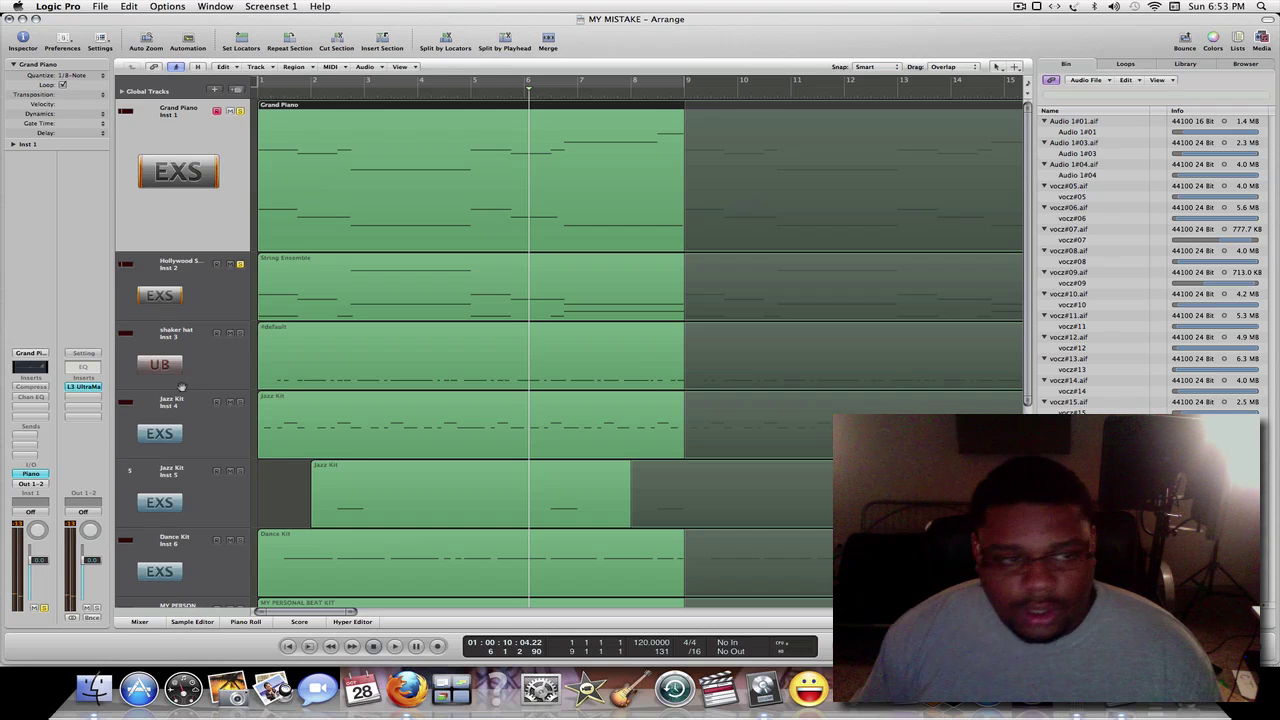
left_click(240, 334)
left_click(240, 402)
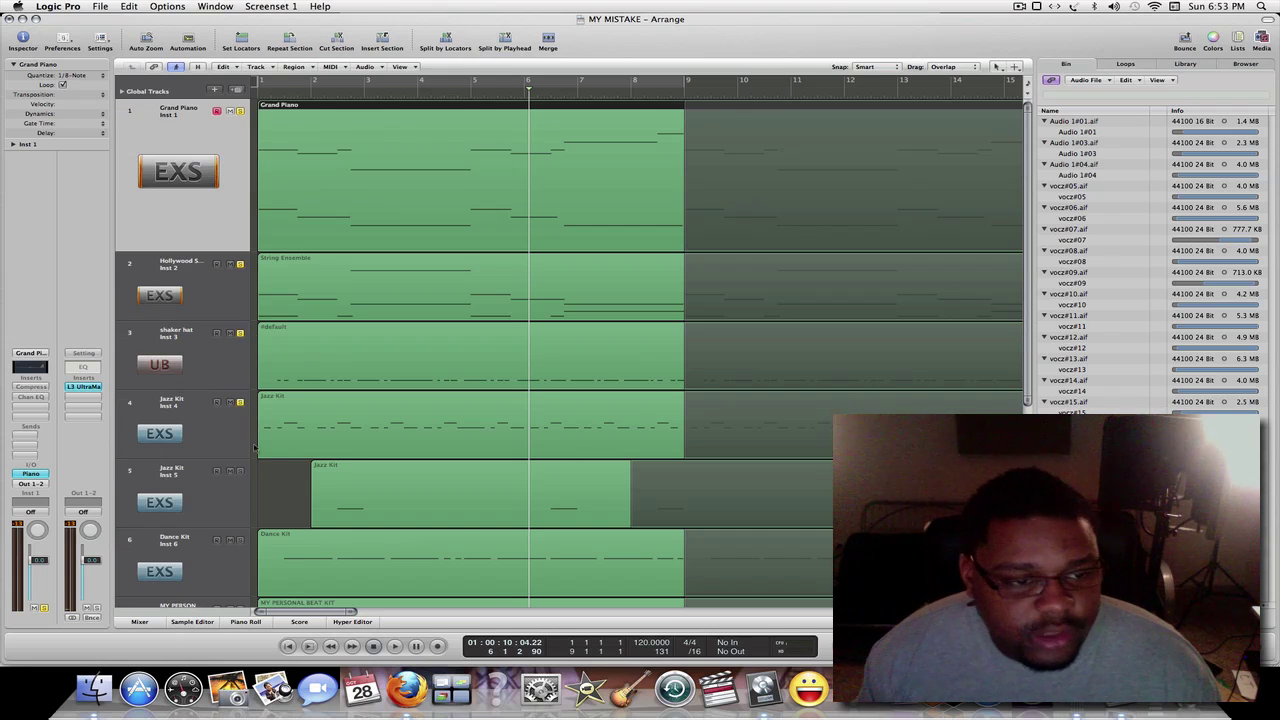
left_click(240, 471)
left_click(240, 541)
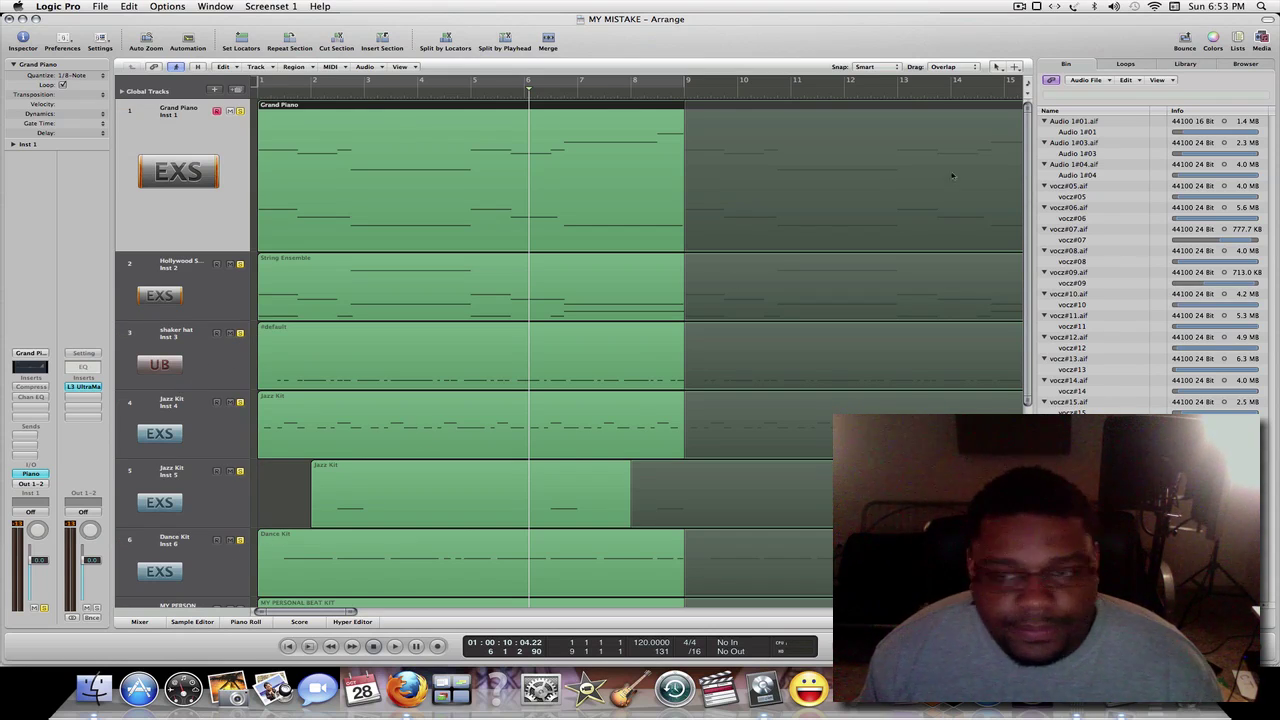
left_click_drag(1026, 230, 1026, 302)
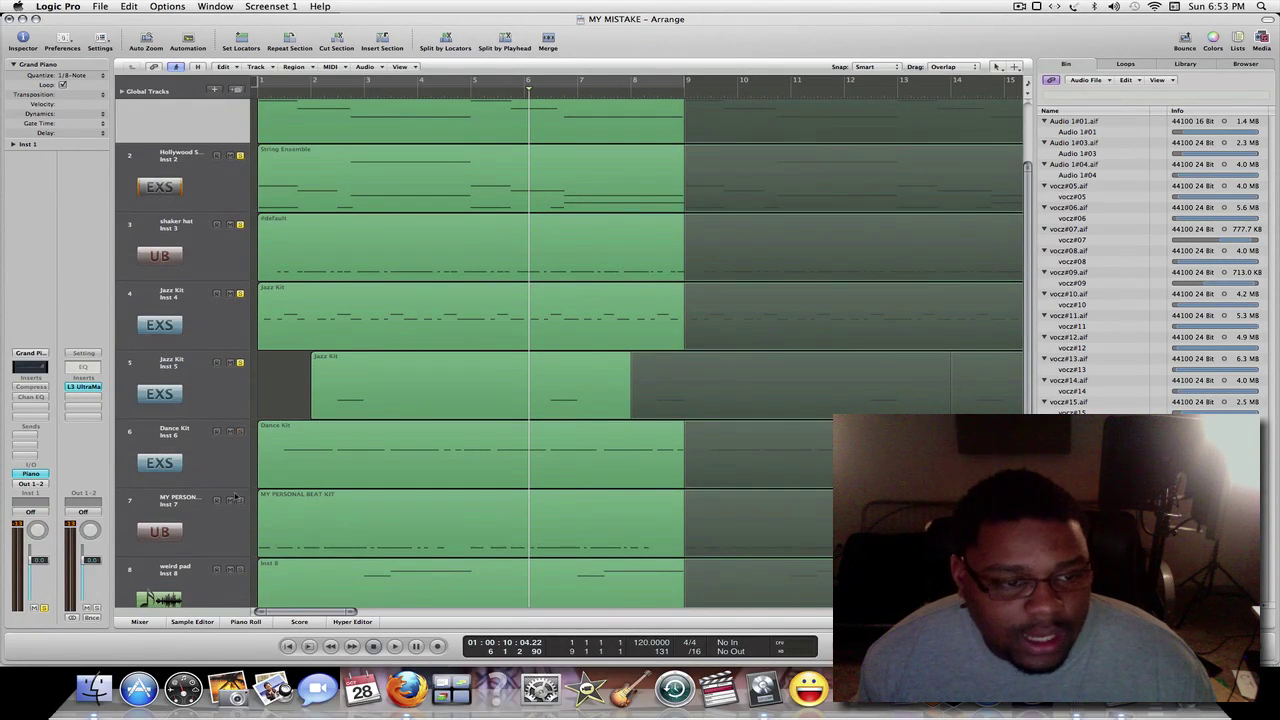
left_click(286, 497)
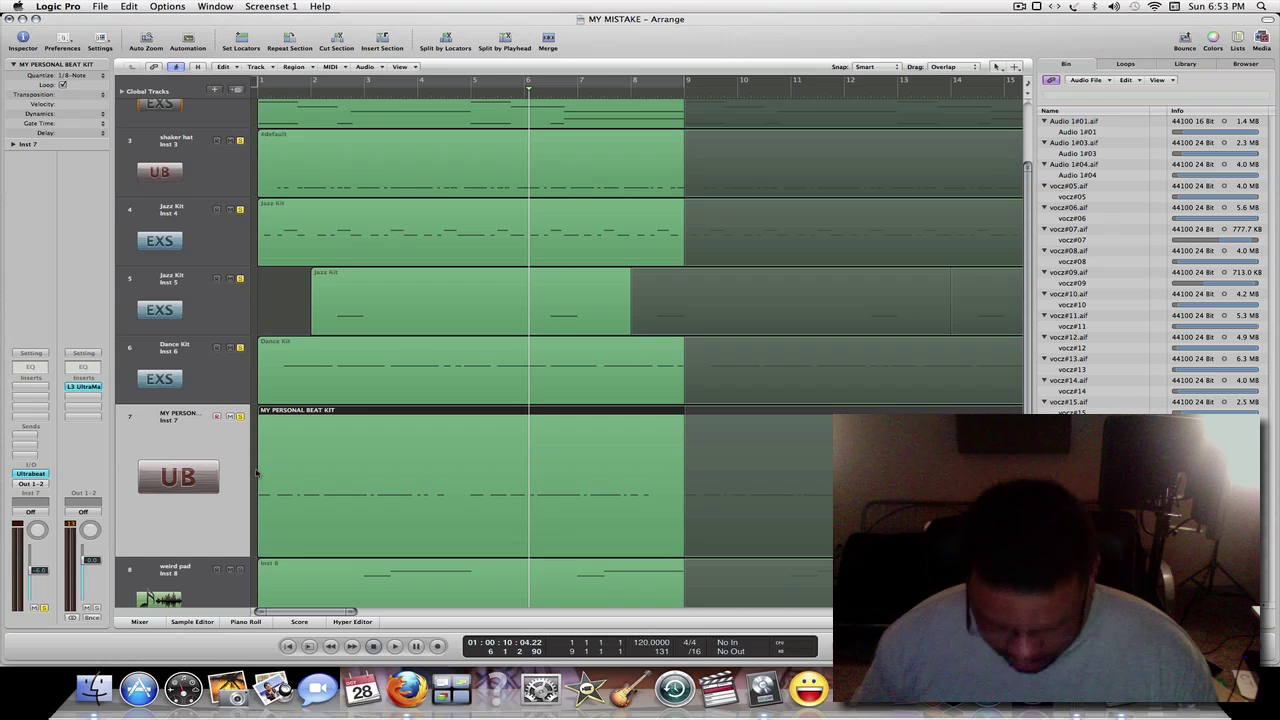
key("ctrl+z")
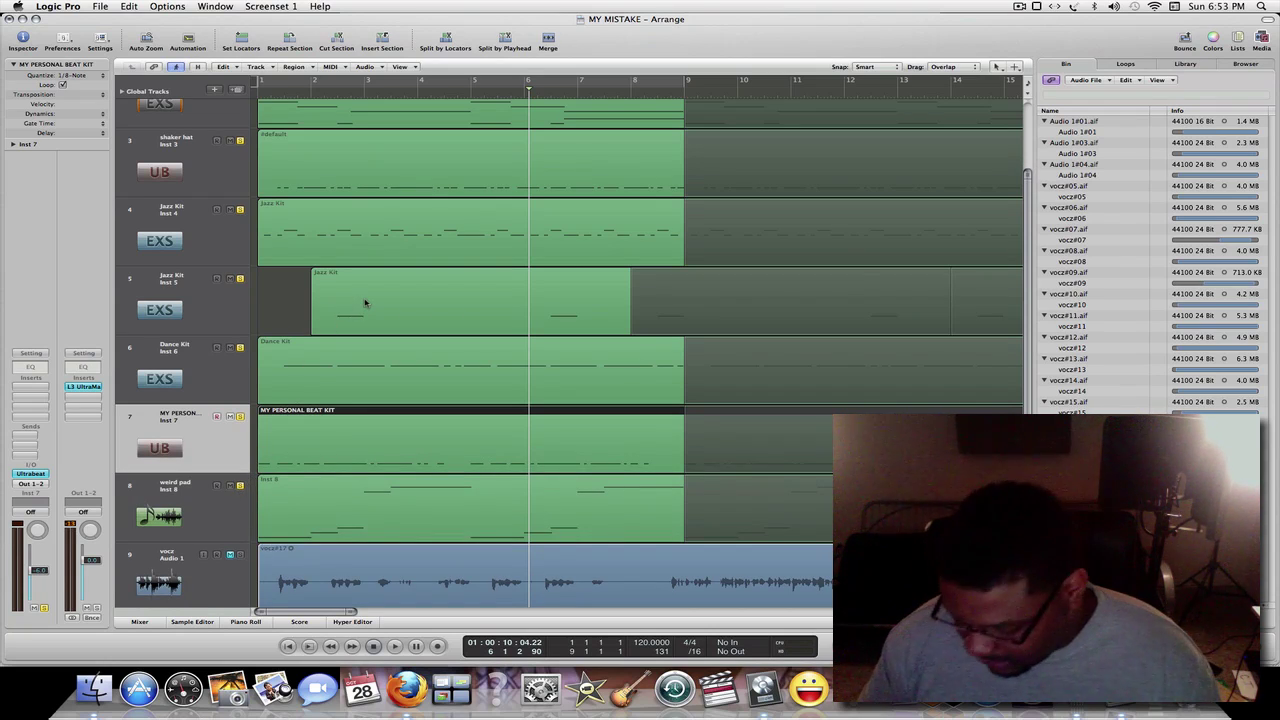
Play the soloed instrument tracks together from the beginning to about bar 8.
key("Return")
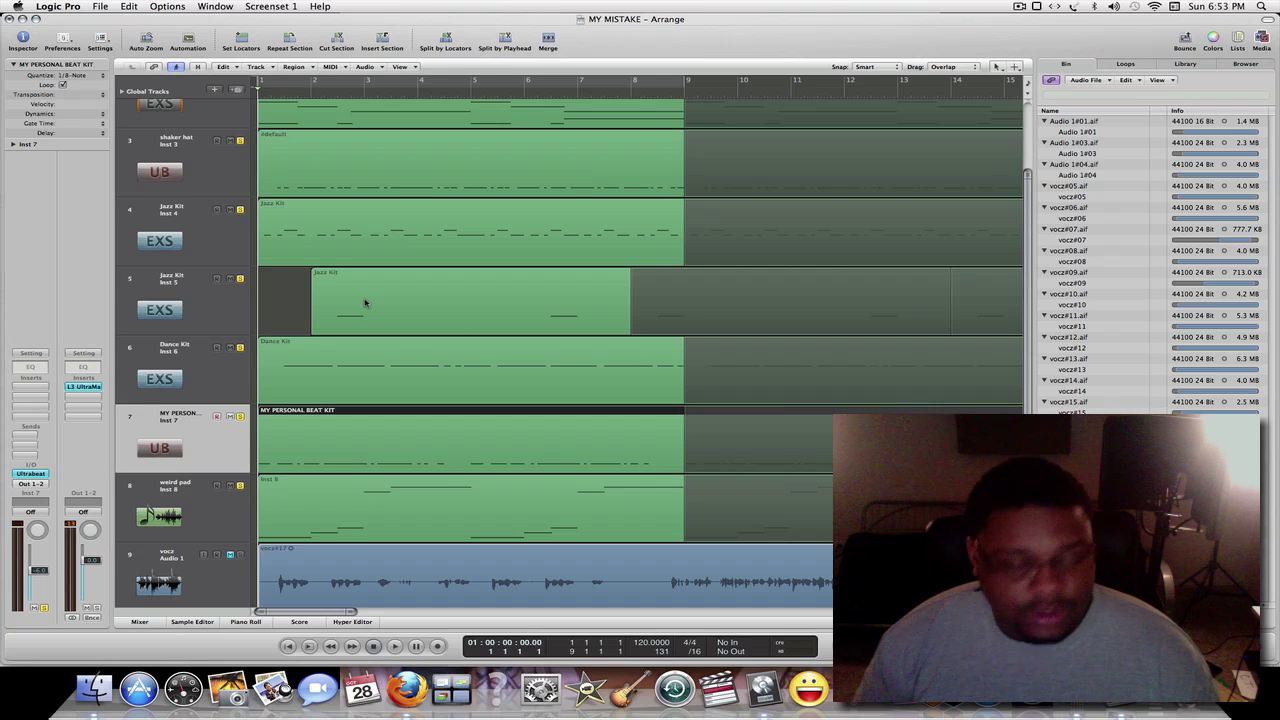
key("space")
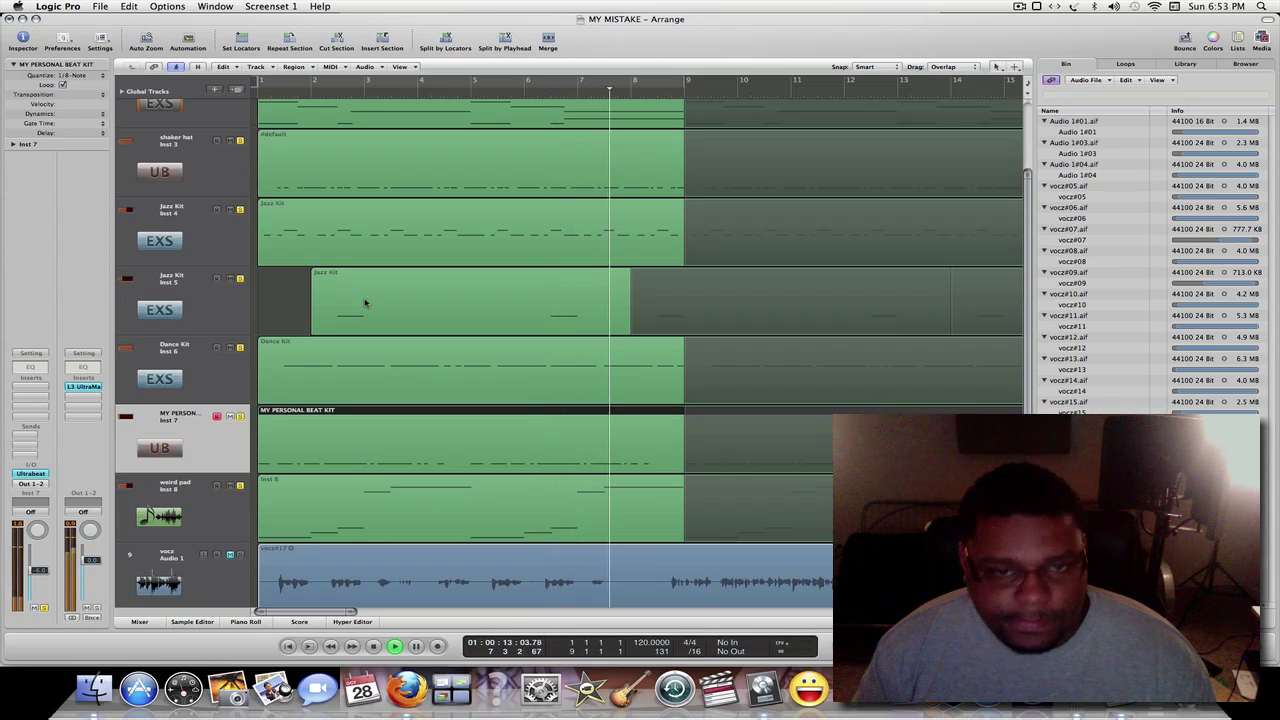
key("space")
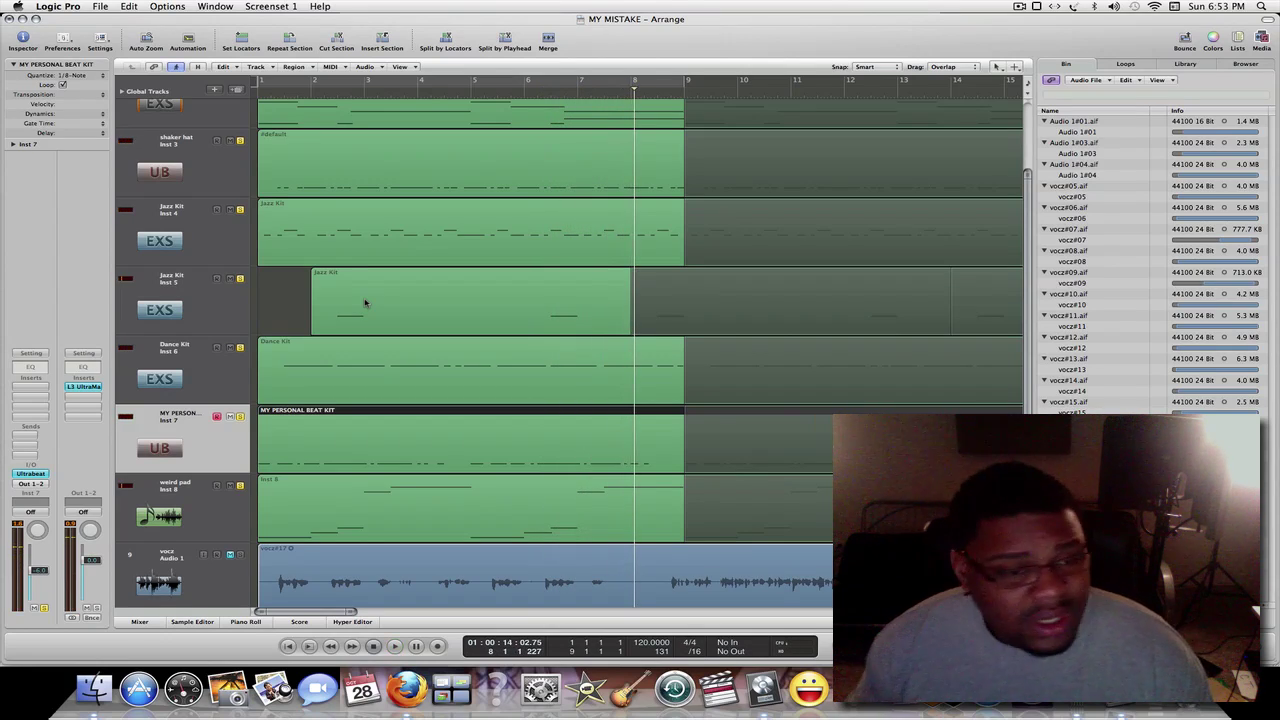
Turn off solo on all tracks, return the playhead to bar 1, and unmute the vocz audio track.
left_click(240, 486)
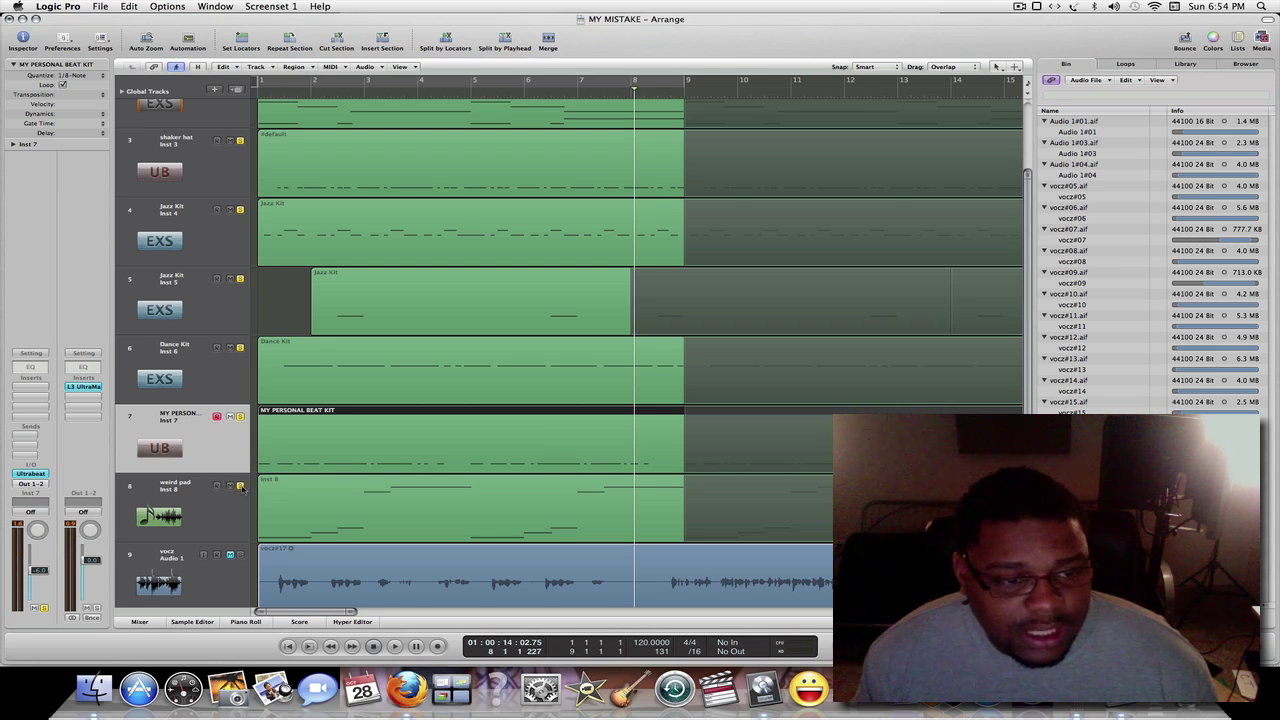
left_click(241, 487)
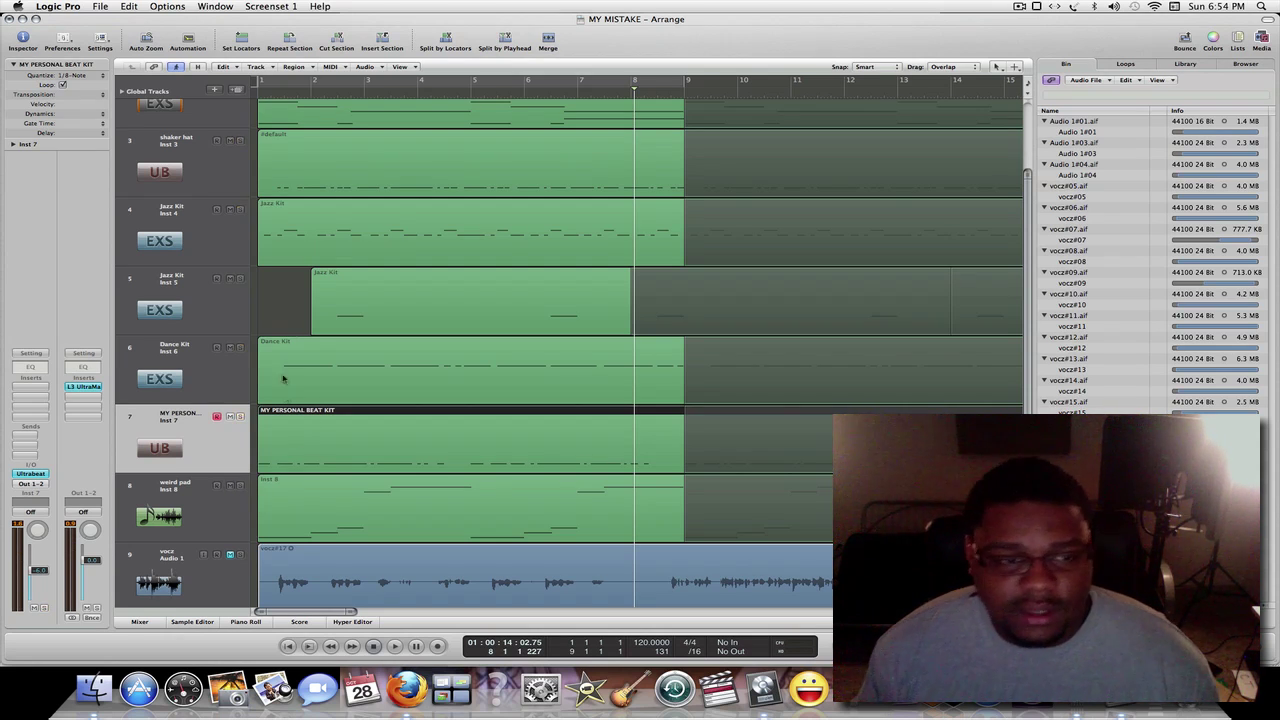
left_click(264, 198)
left_click(257, 88)
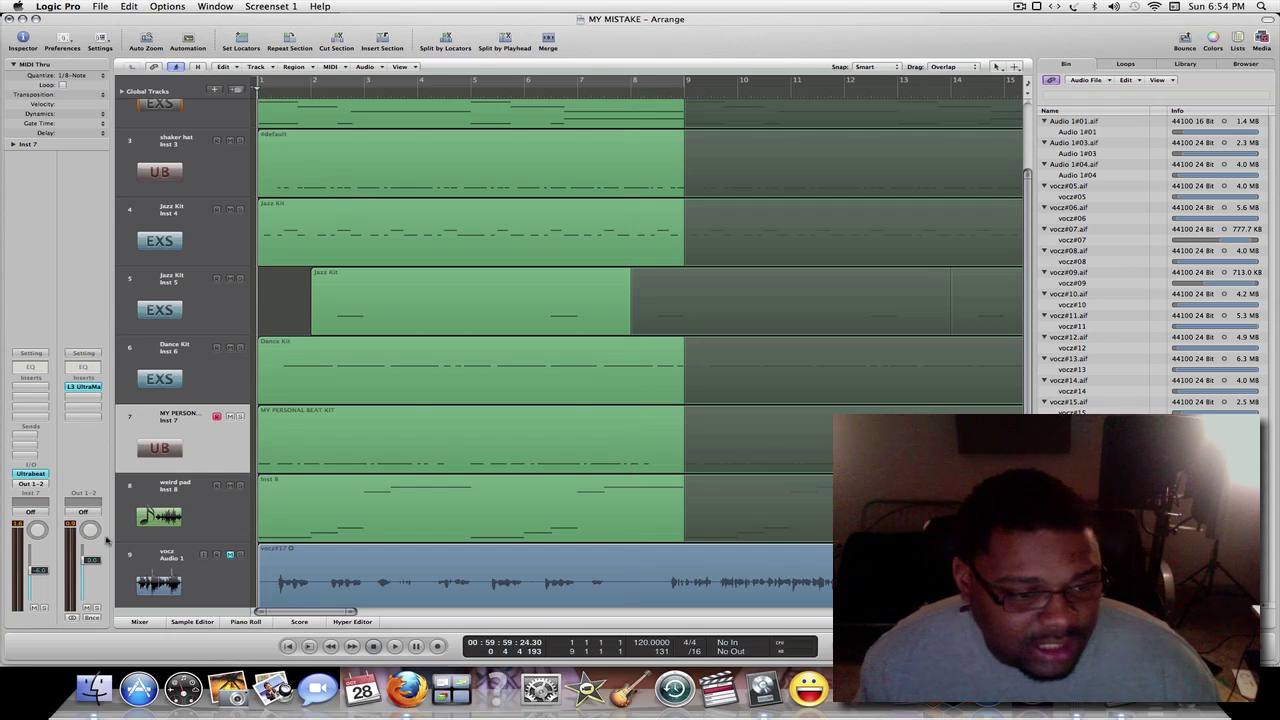
left_click(231, 555)
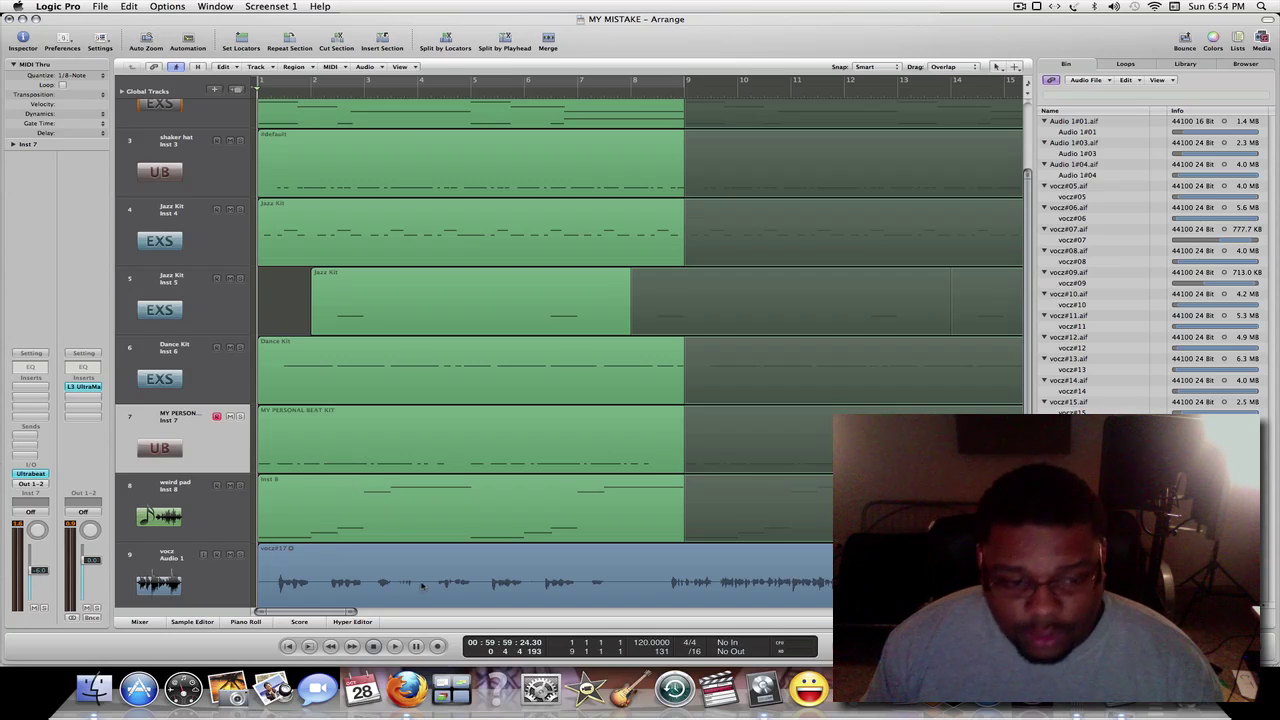
Open the Mixer and inspect the vocz channel's Channel EQ and the vocals efx channel's API-560 equalizer.
key("x")
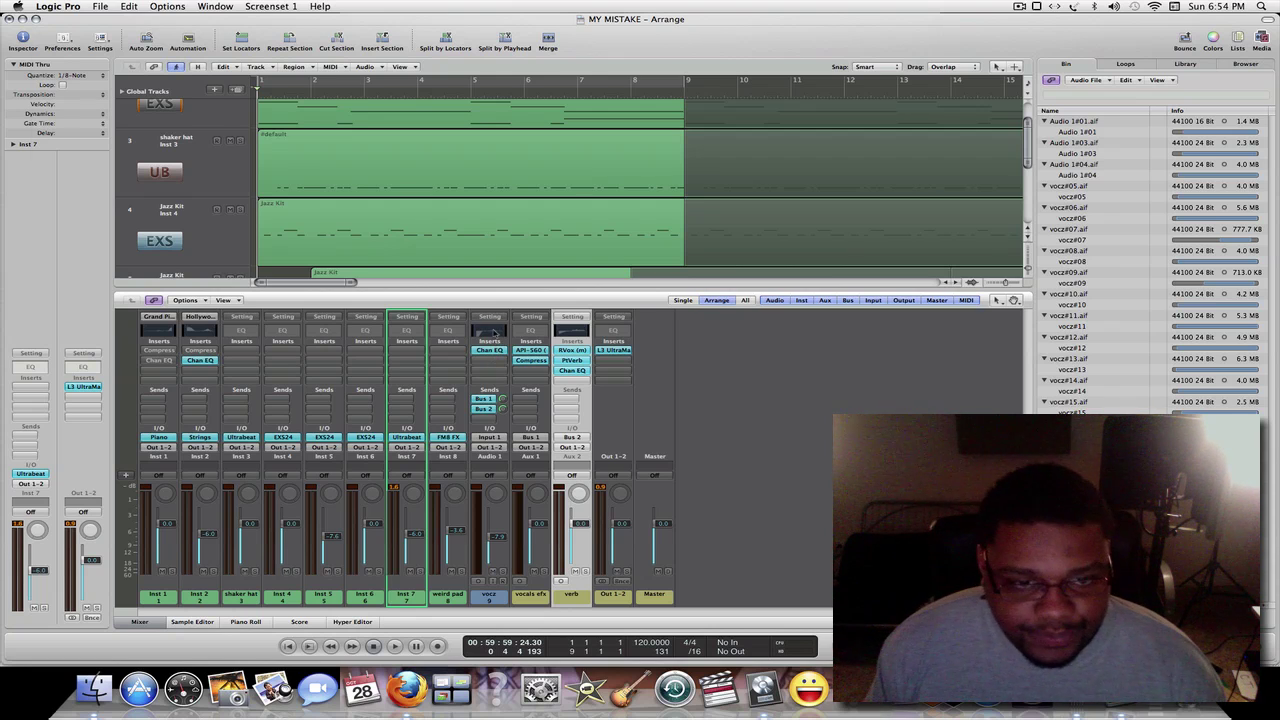
double_click(493, 333)
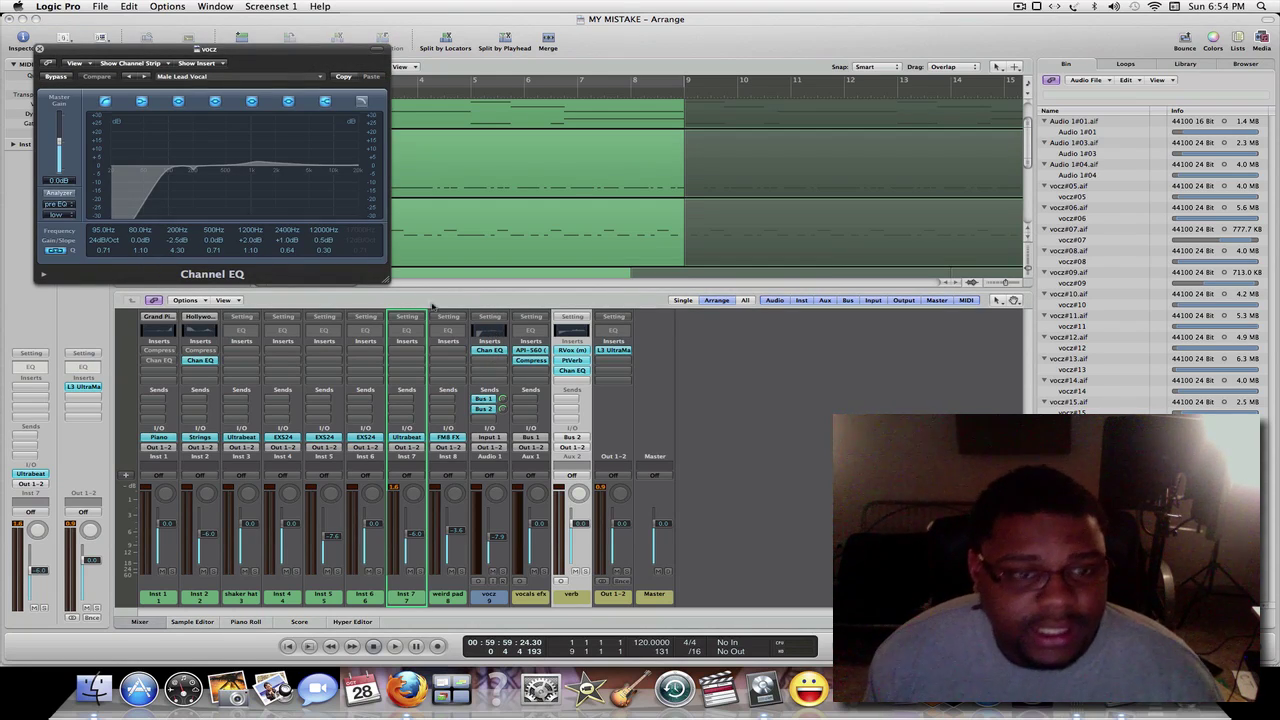
left_click_drag(243, 54, 774, 184)
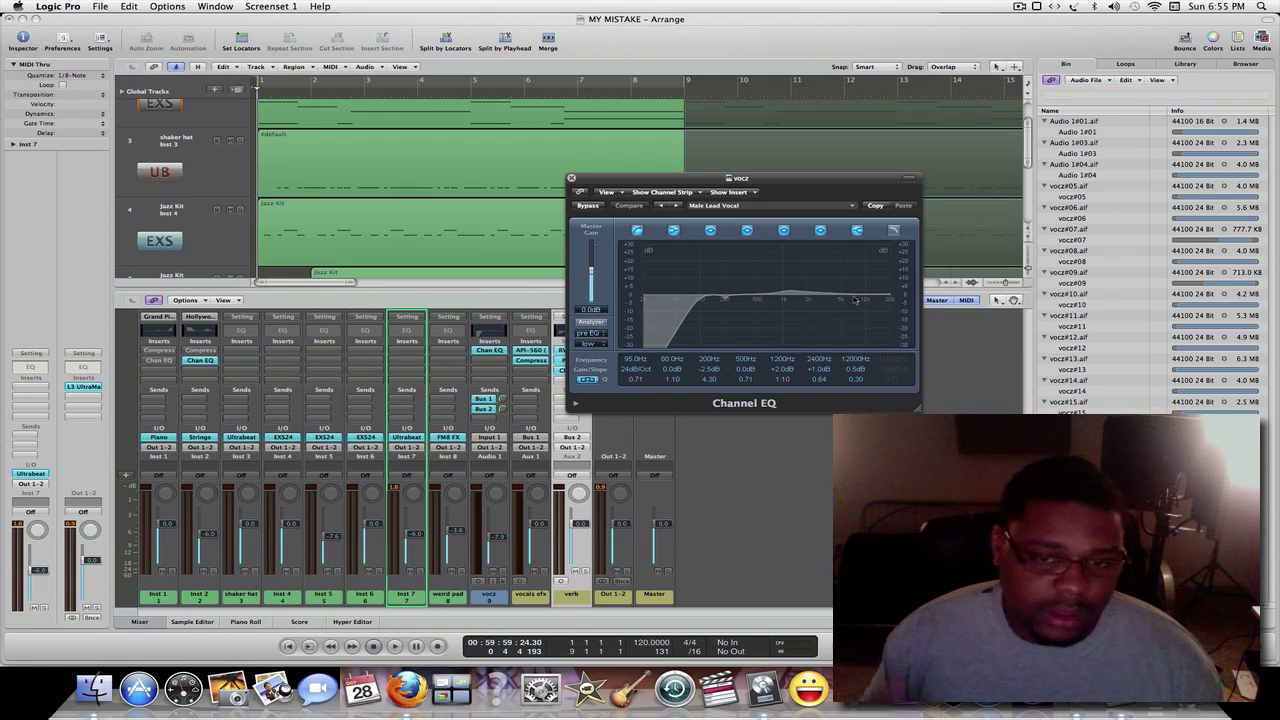
left_click(571, 178)
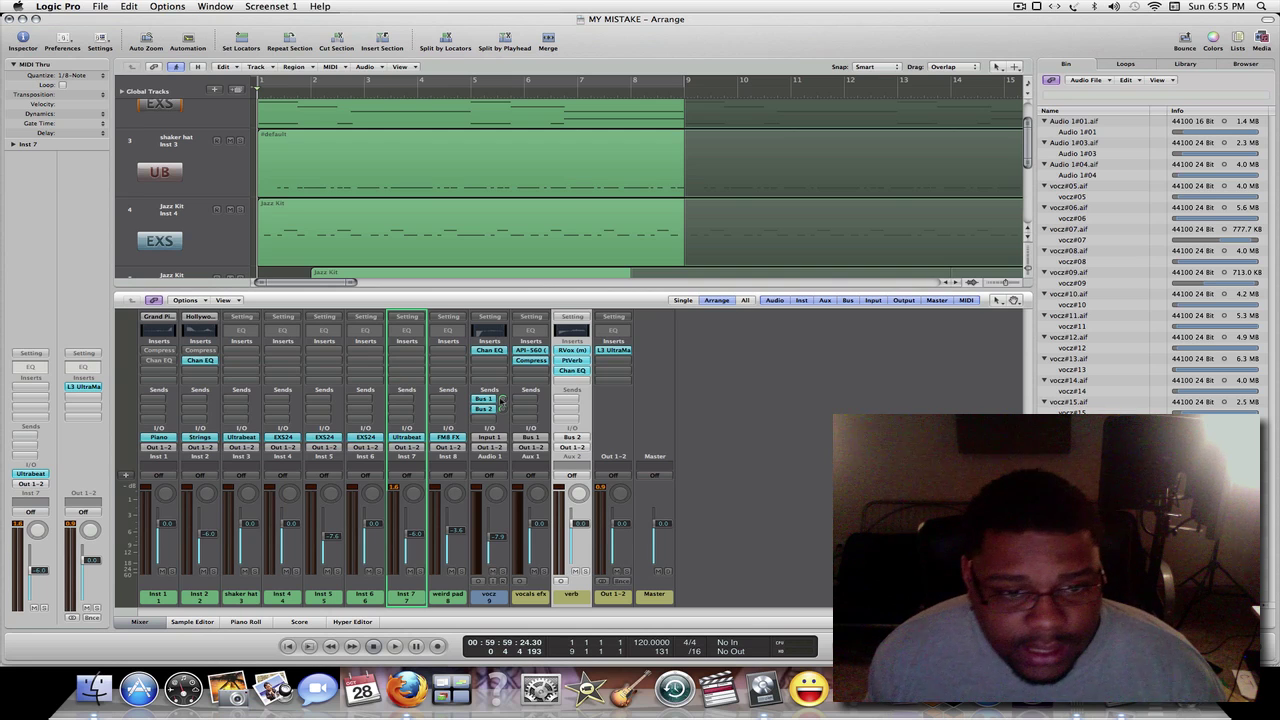
left_click(539, 352)
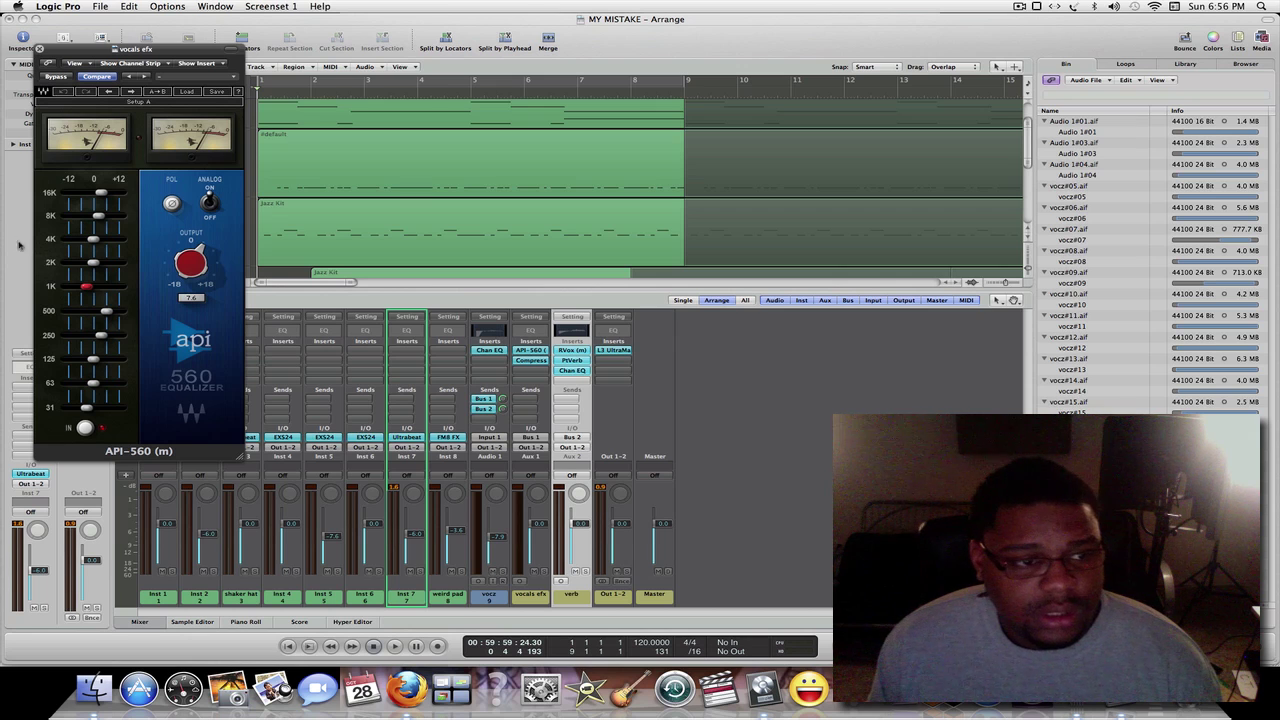
left_click(40, 48)
Inspect the verb channel's PlatinumVerb and Channel EQ settings, and the L3 UltraMaximizer on Output 1-2.
left_click(577, 360)
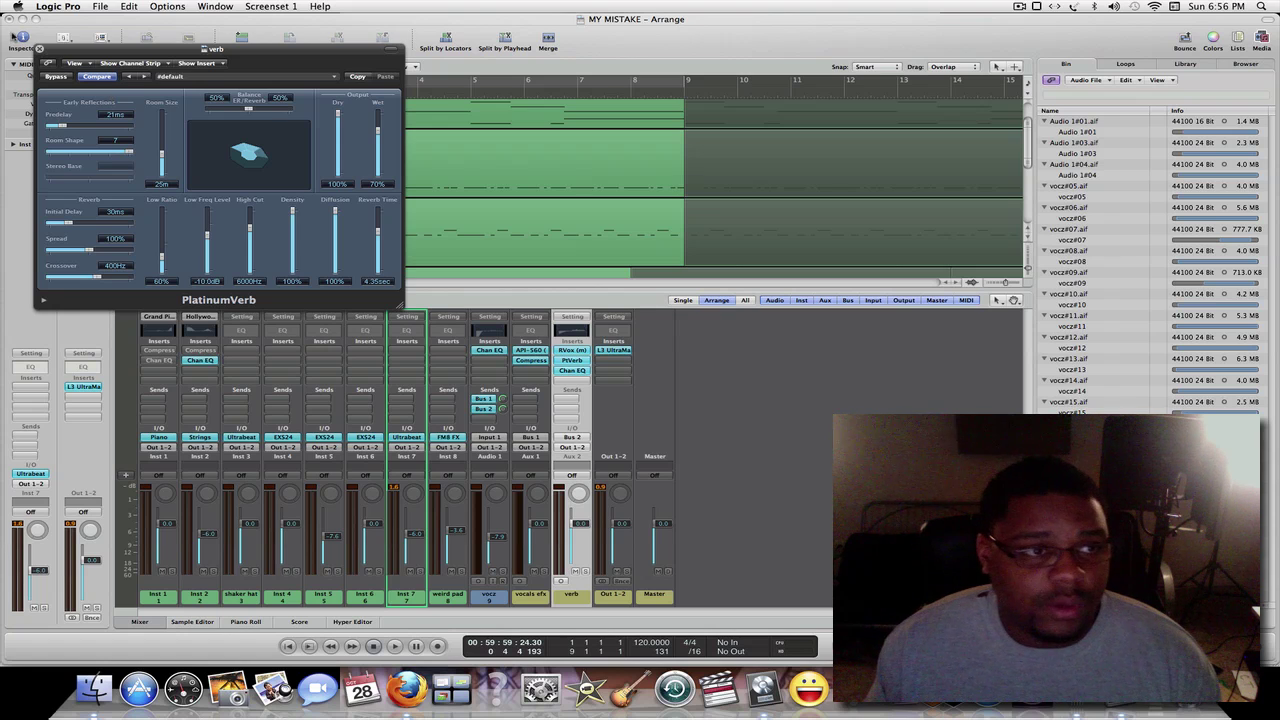
left_click(39, 48)
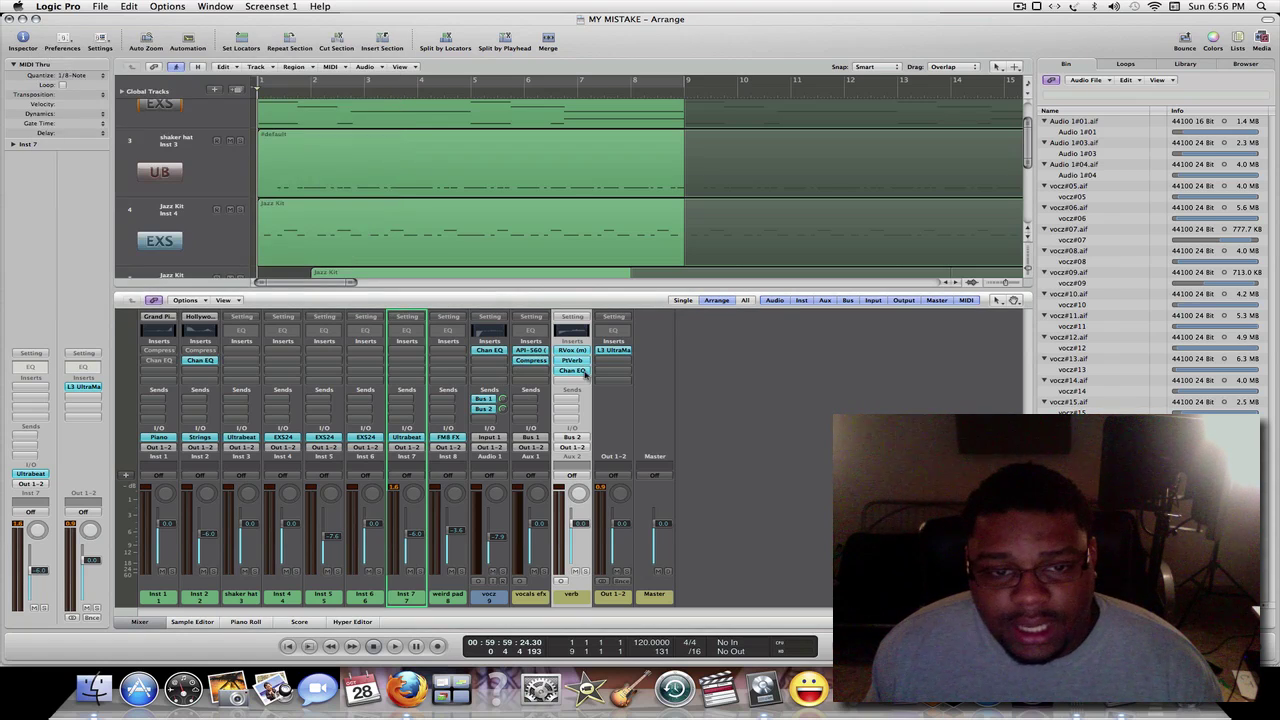
left_click(574, 370)
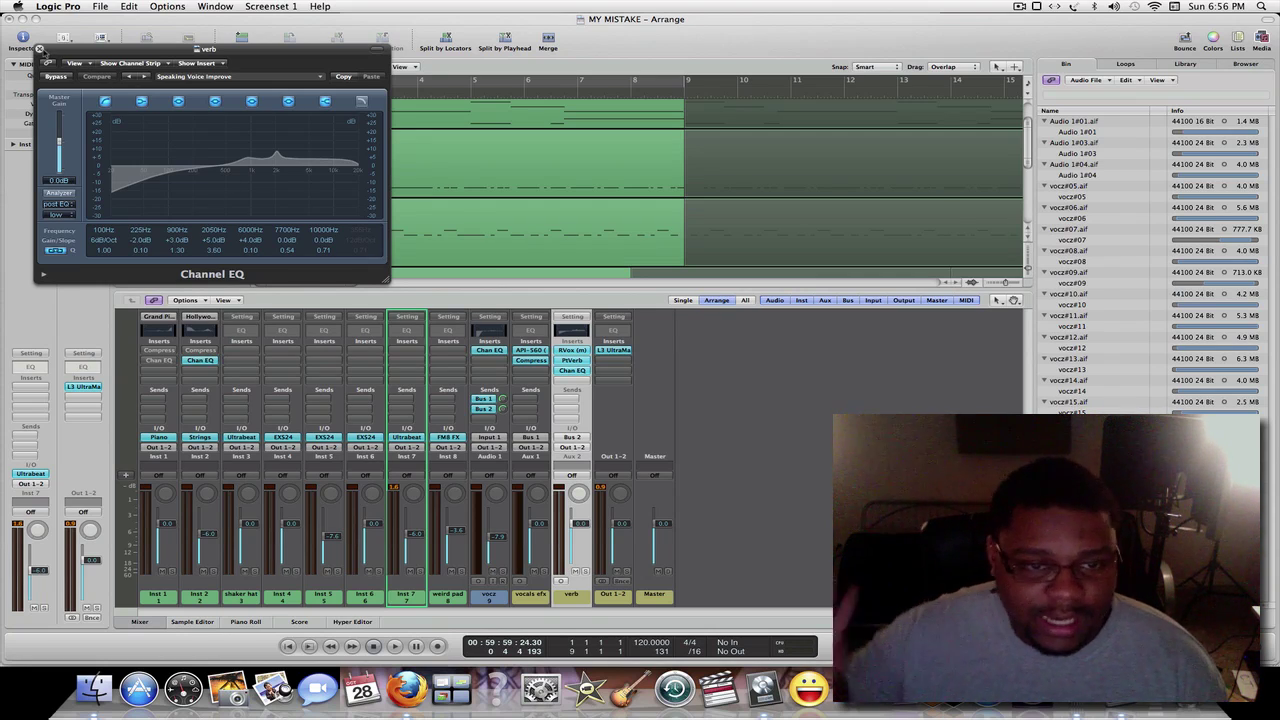
left_click(39, 48)
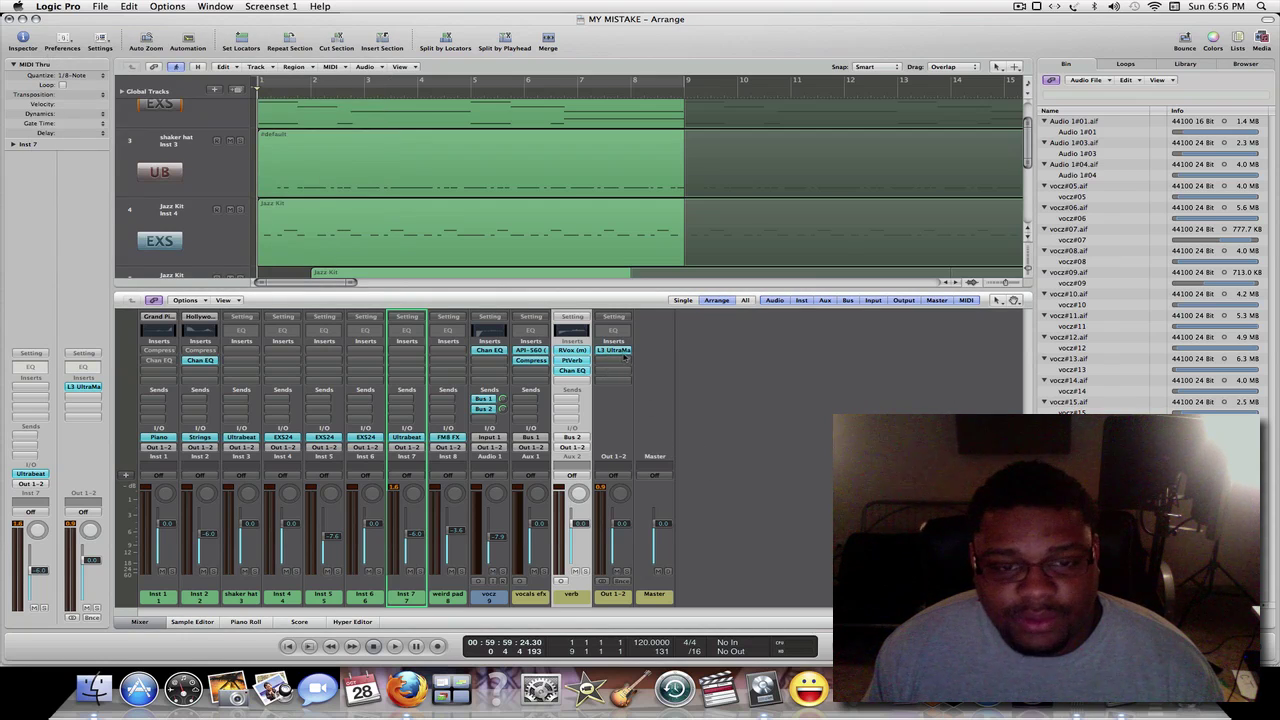
left_click(618, 351)
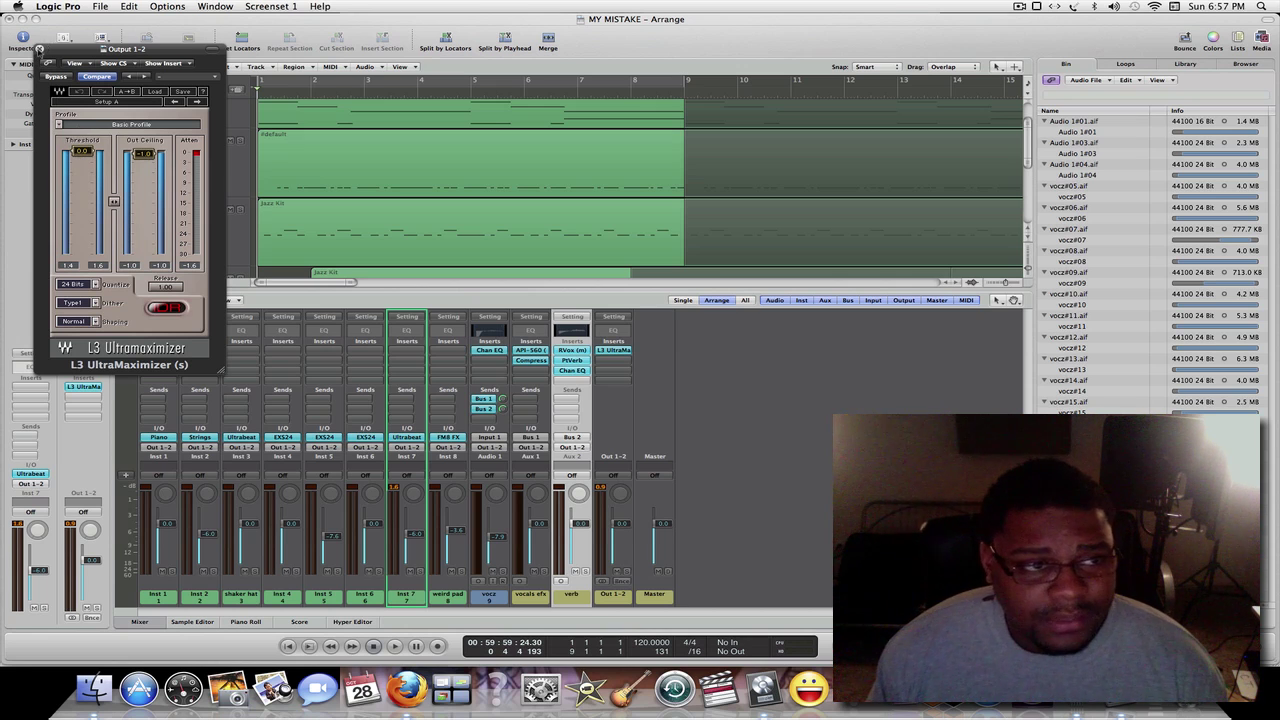
left_click(39, 48)
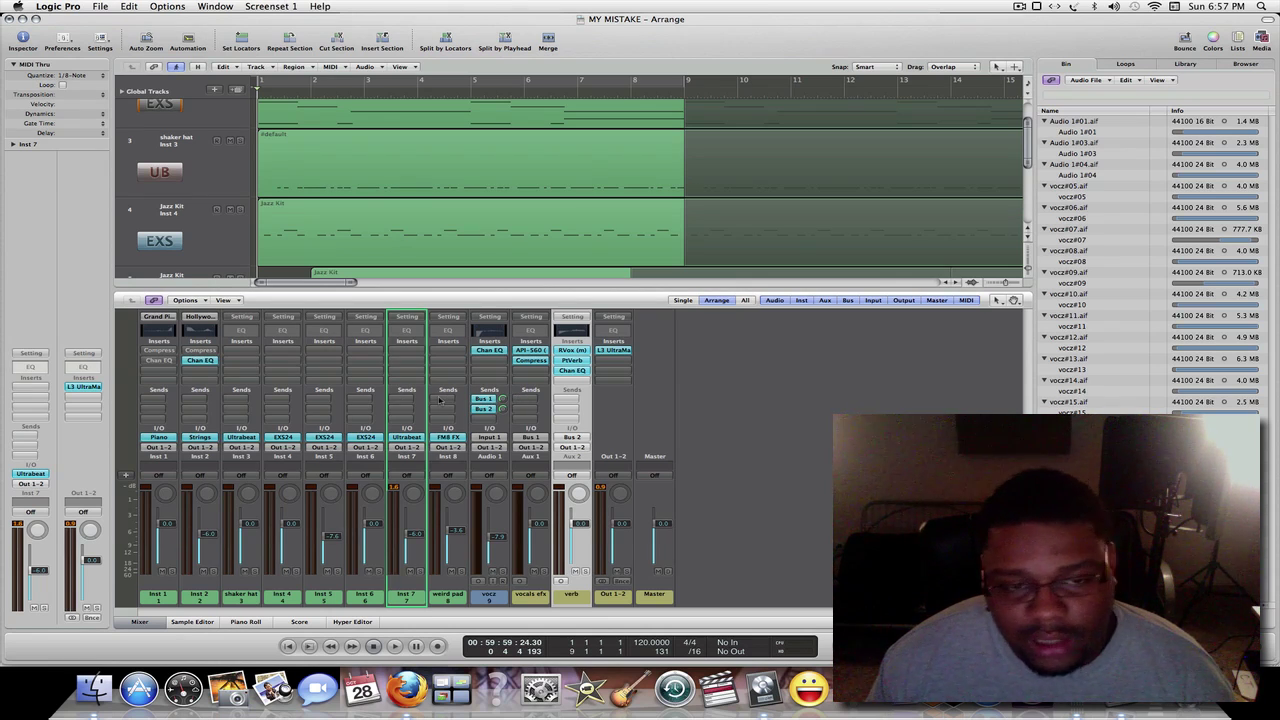
Try a send to Bus 1 (vocals efx) on the weird pad channel, and set the slot back to No Send.
left_click(439, 400)
mouse_move(446, 411)
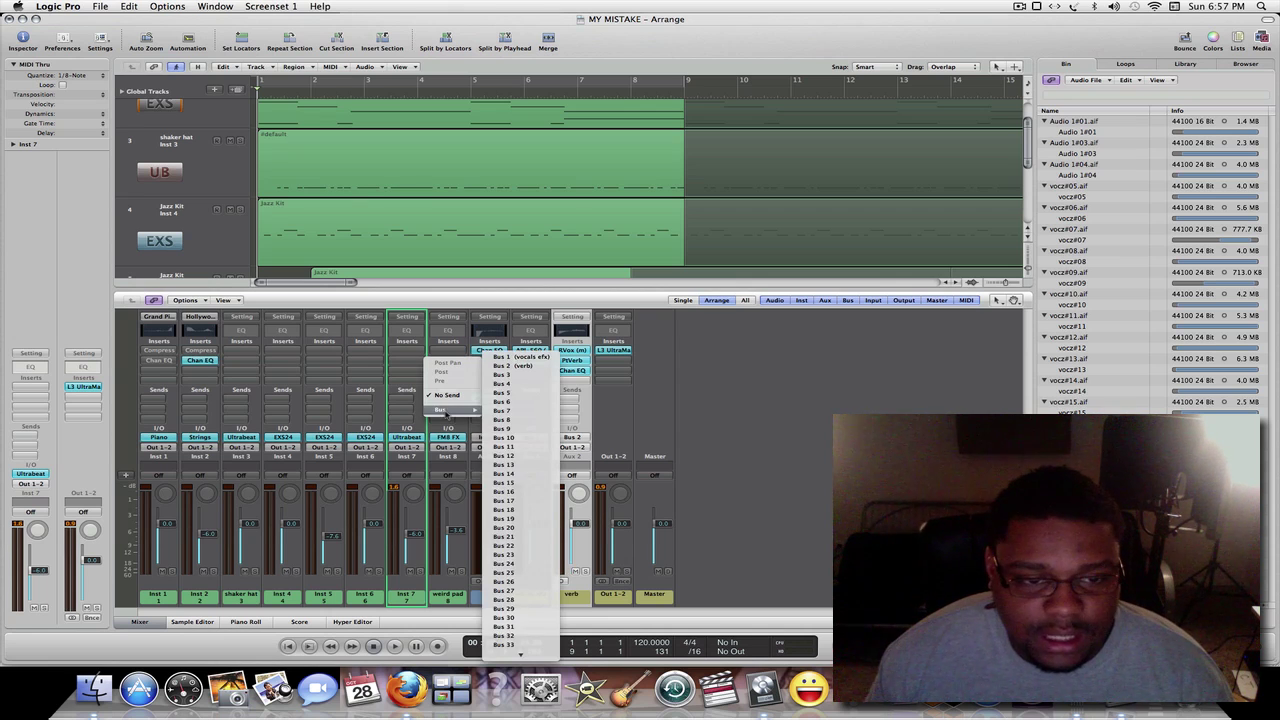
left_click(708, 435)
left_click(447, 399)
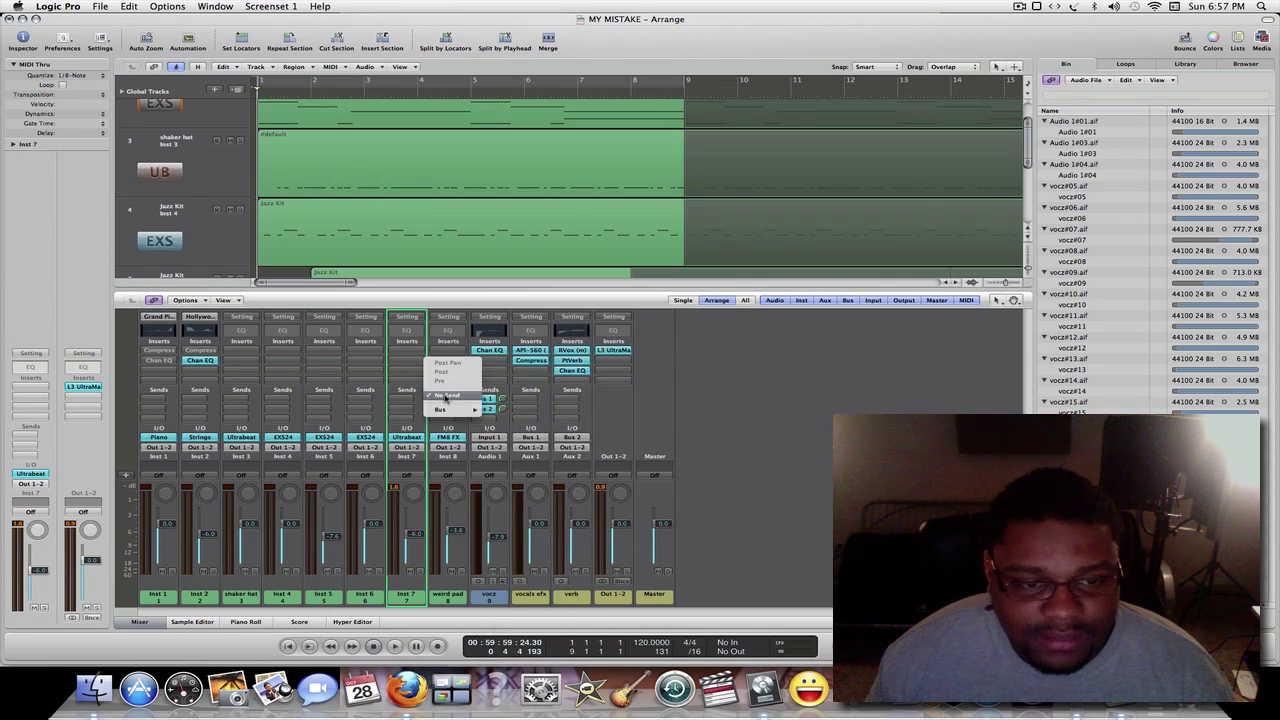
mouse_move(452, 411)
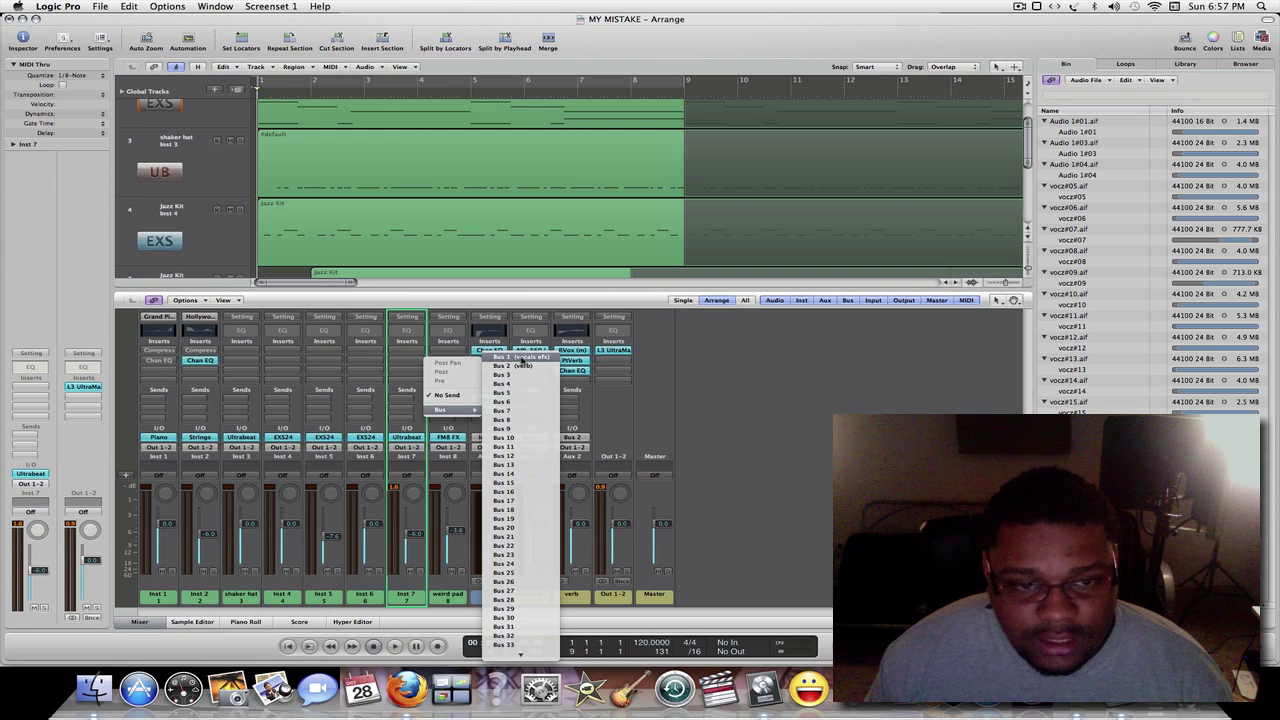
left_click(520, 358)
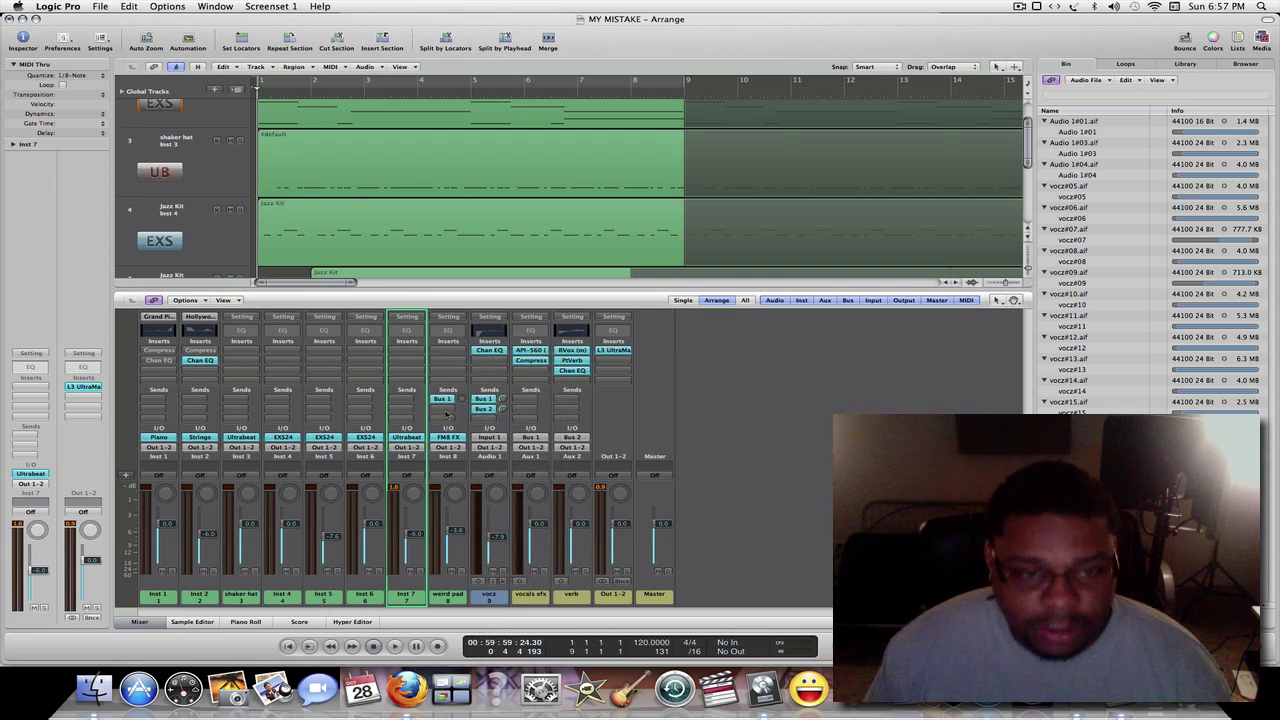
left_click_drag(462, 404, 462, 389)
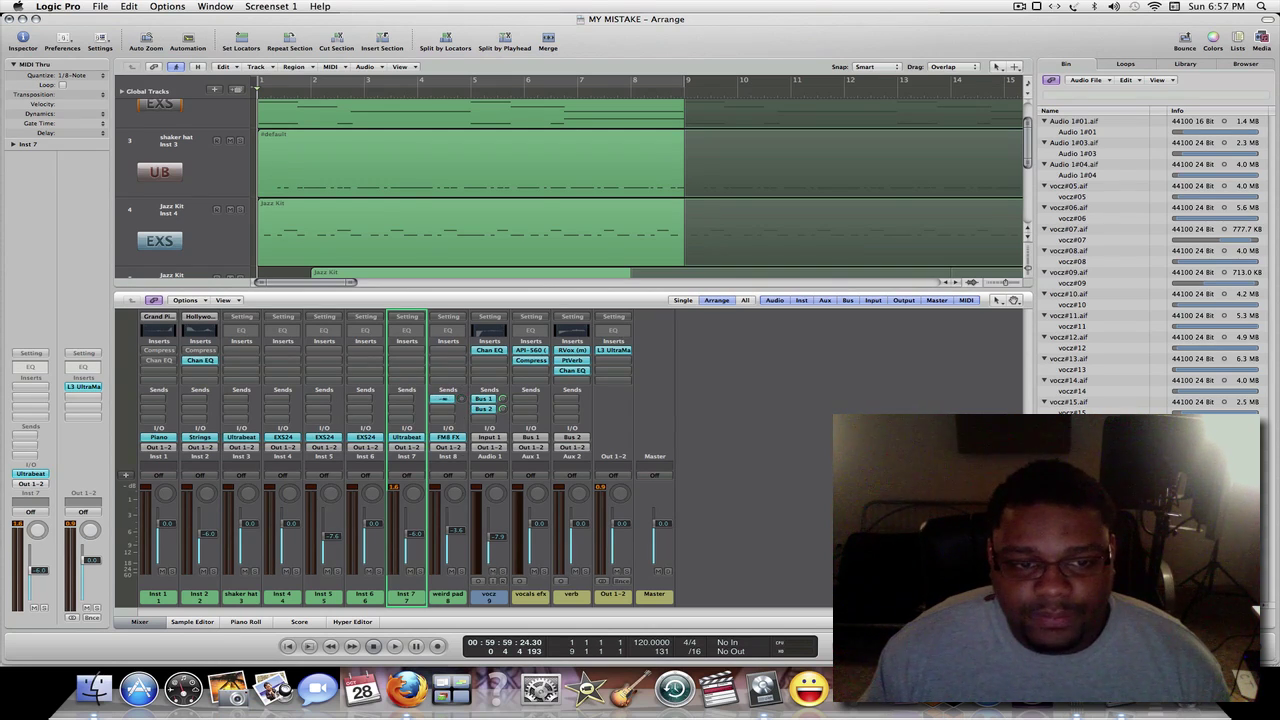
left_click(449, 401)
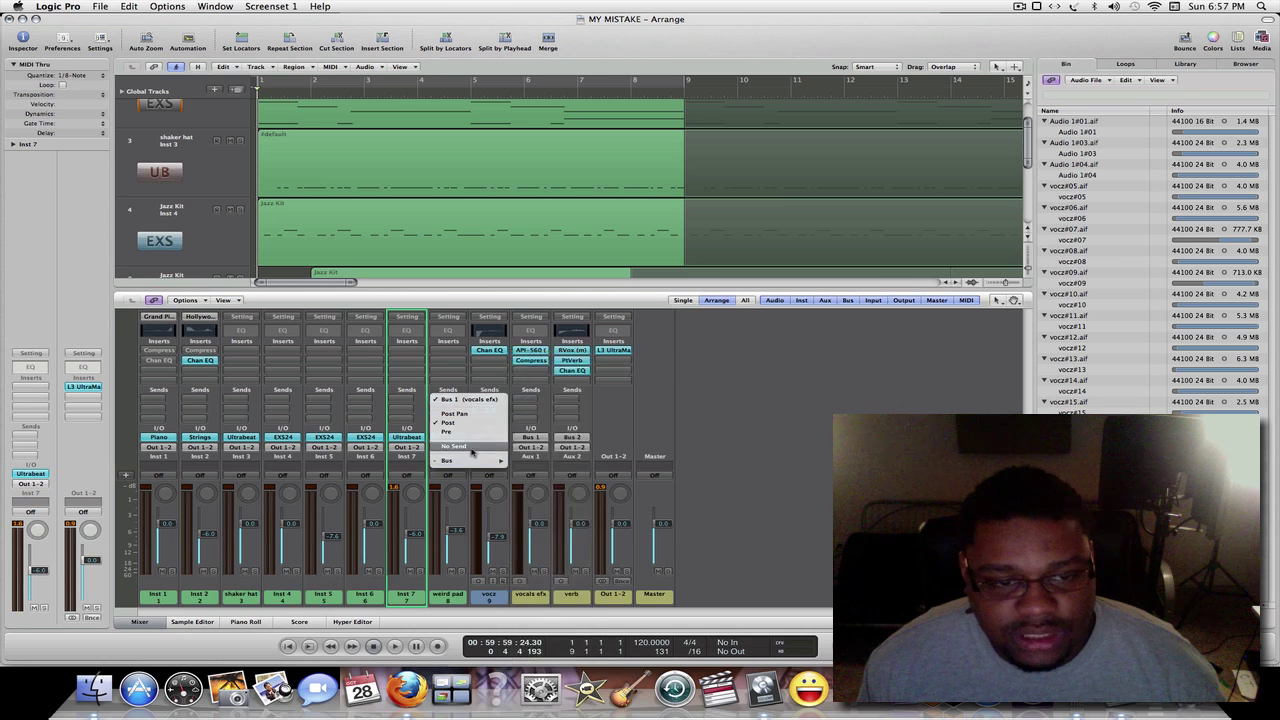
left_click(489, 448)
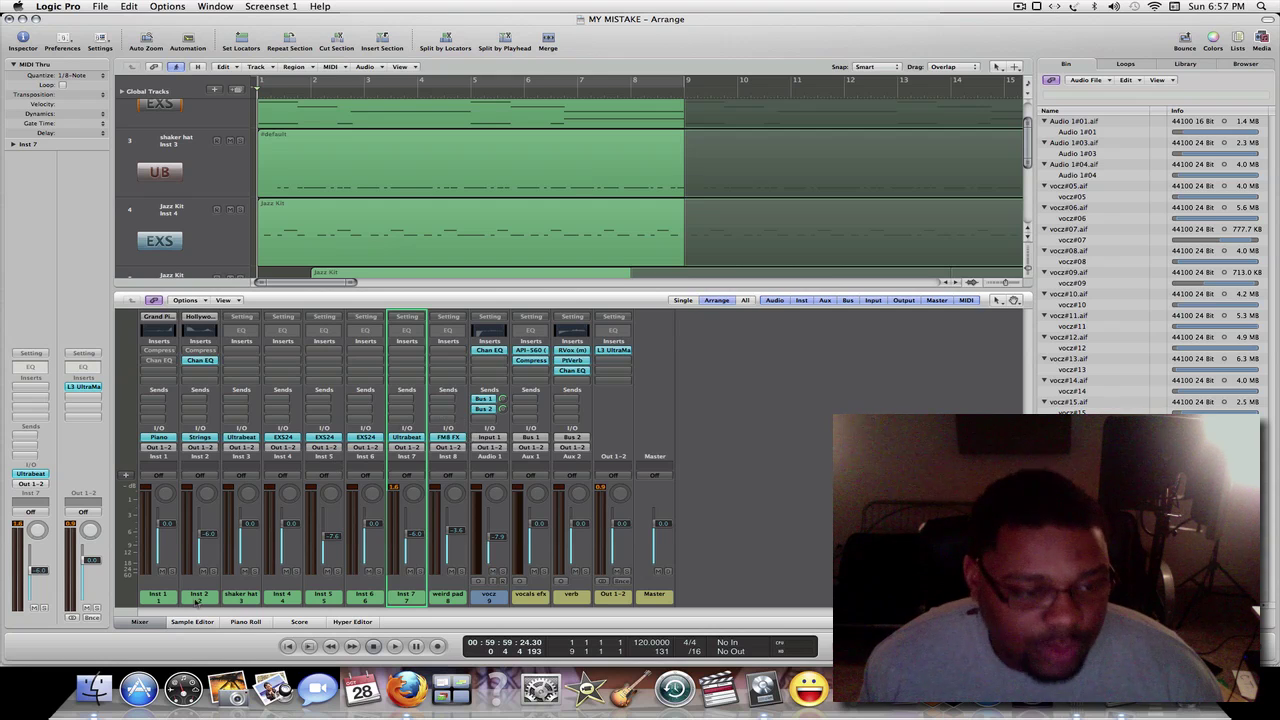
Close the Mixer and play the full arrangement with the vocals from the beginning.
left_click(152, 621)
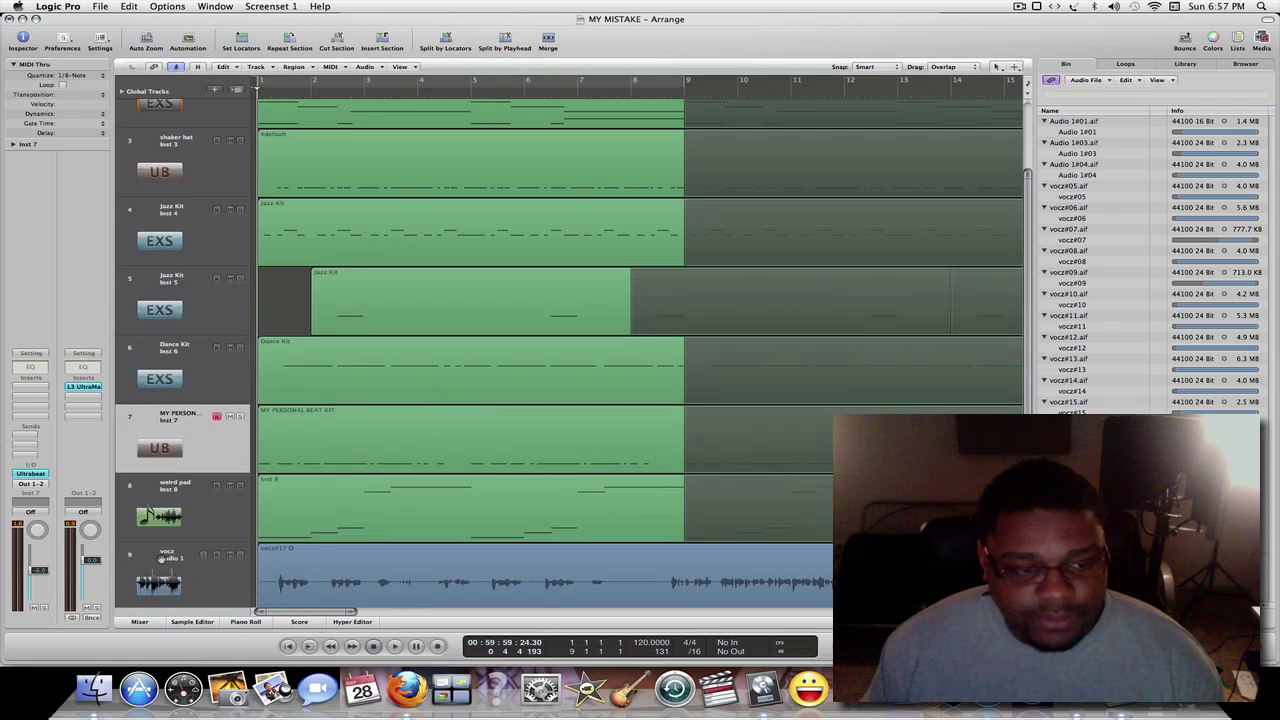
key("Return")
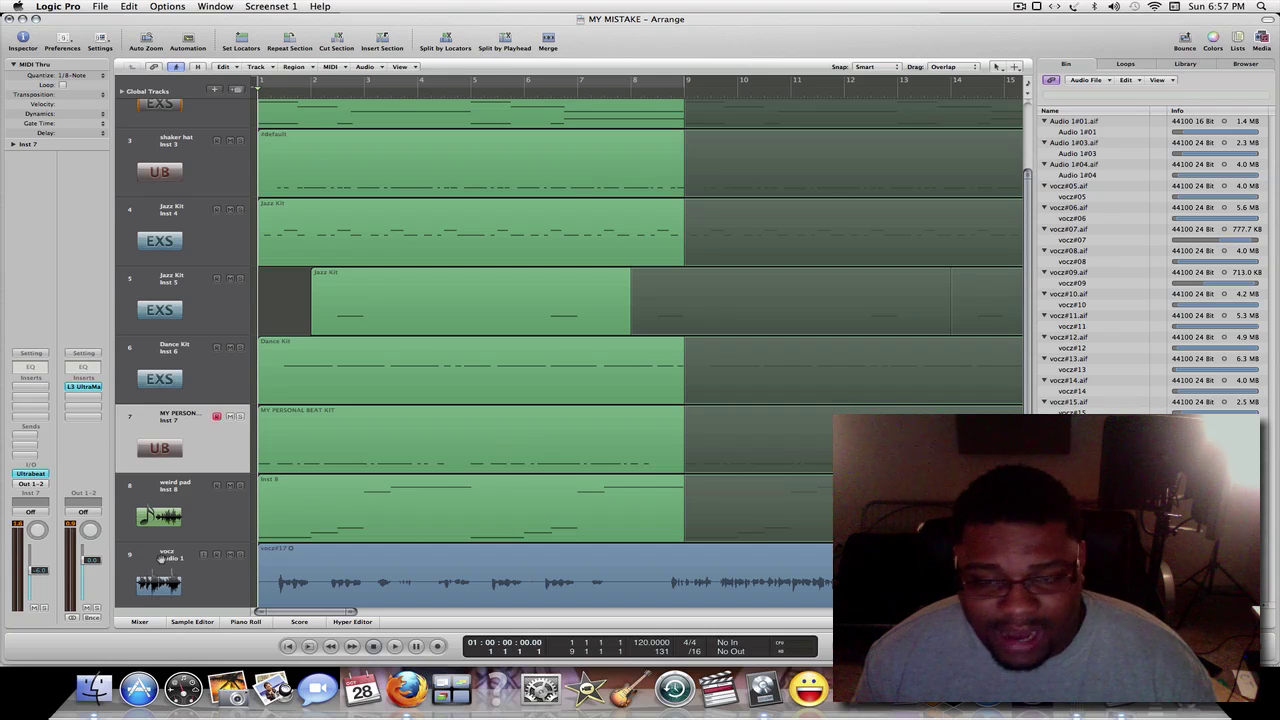
key("space")
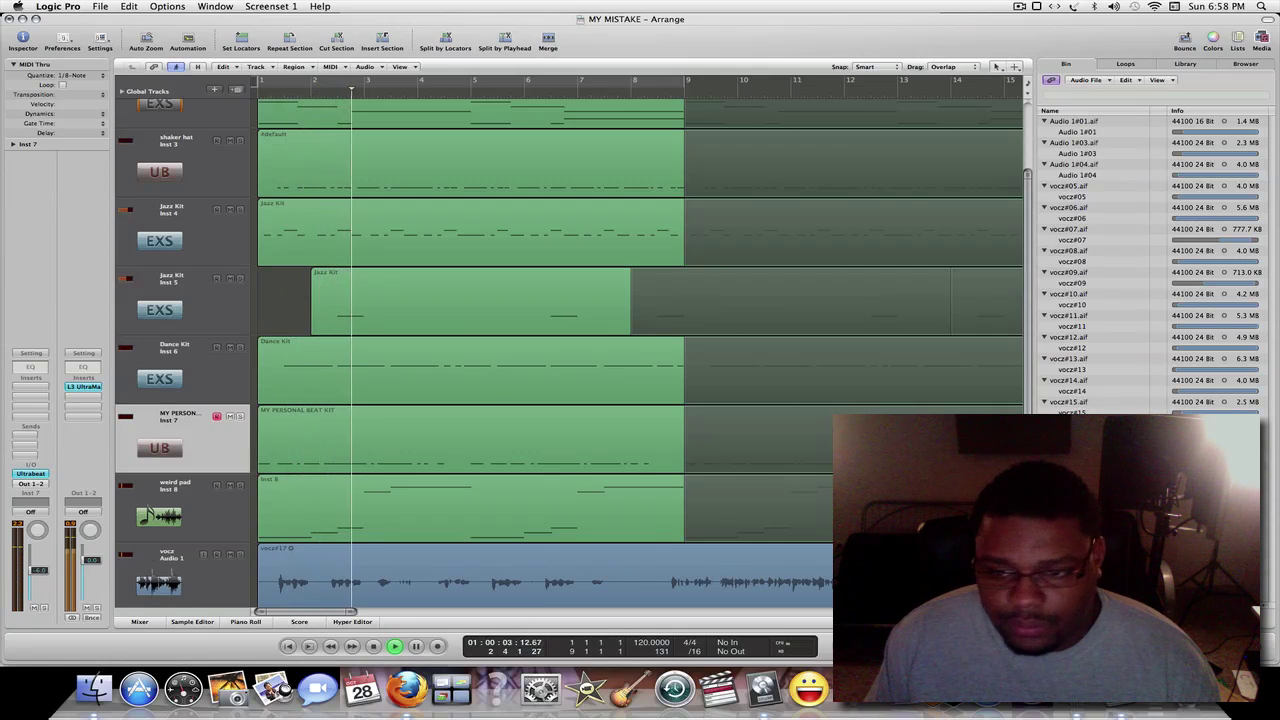
scroll(640, 350, "down", 1)
scroll(806, 545, "down", 1)
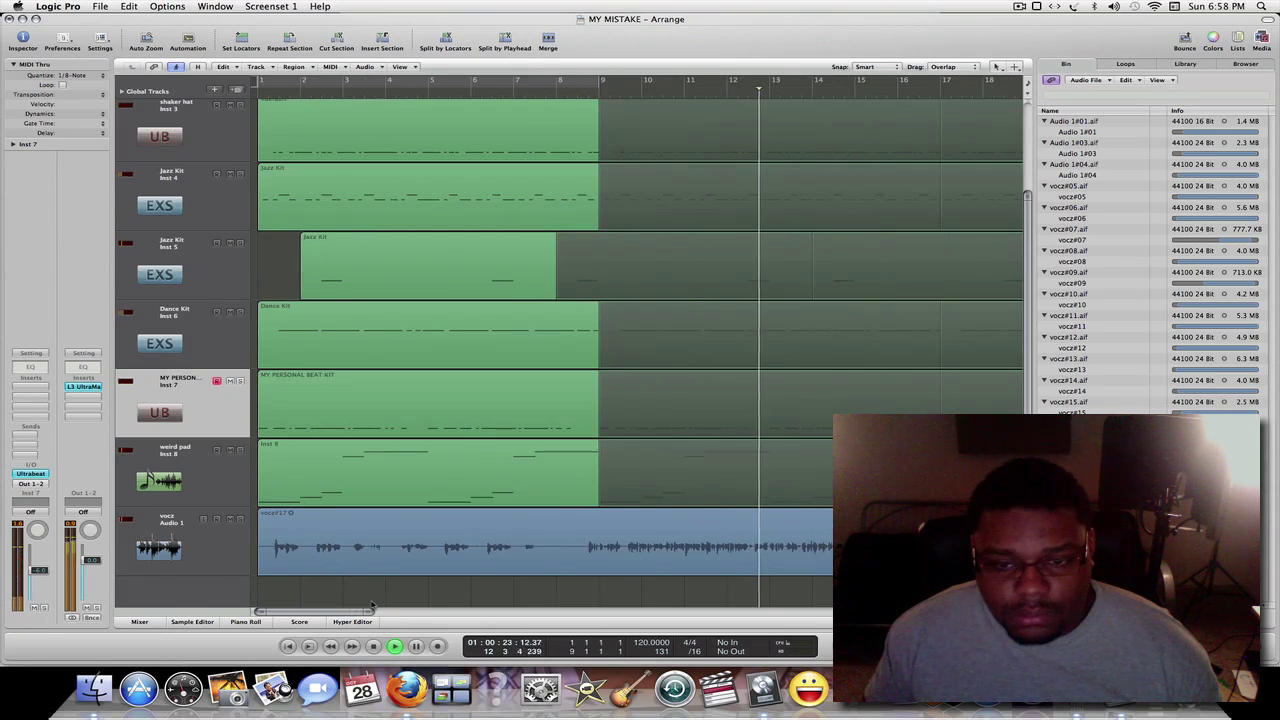
Play the full arrangement through to the end of the vocz region, then stop playback.
key("ctrl+Left")
key("ctrl+Down")
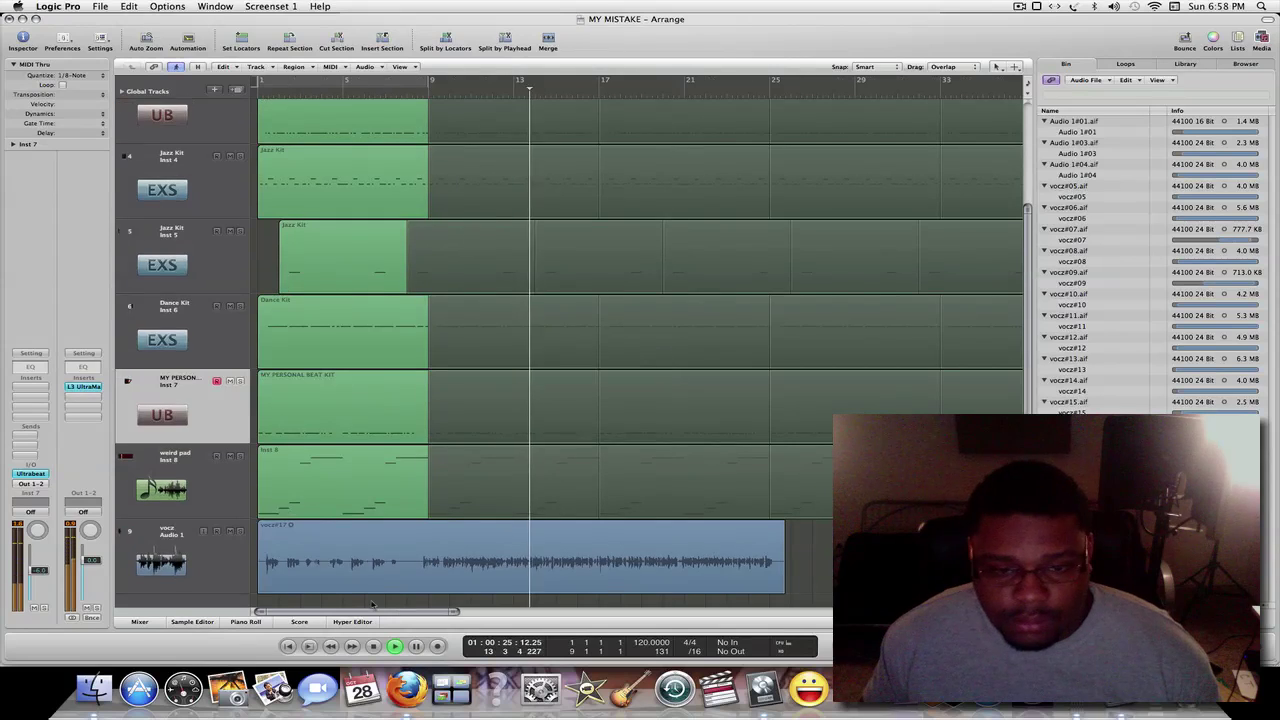
key("ctrl+Down")
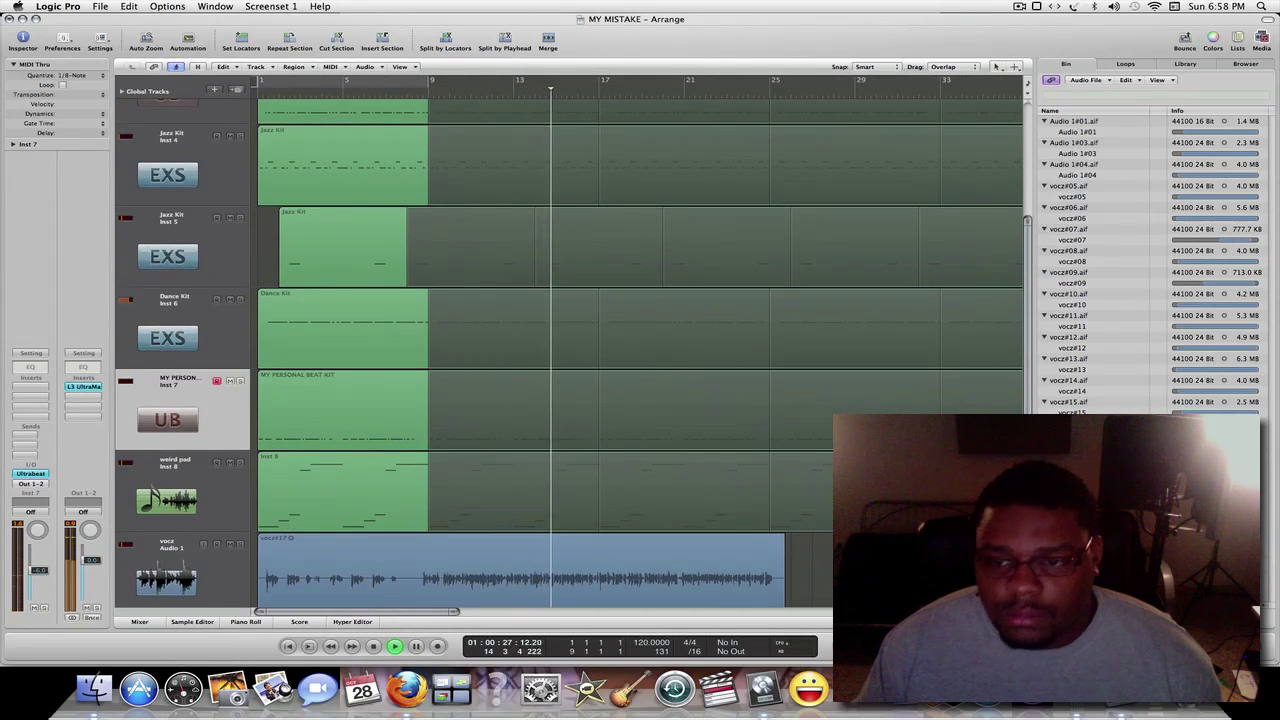
scroll(800, 497, "down", 2)
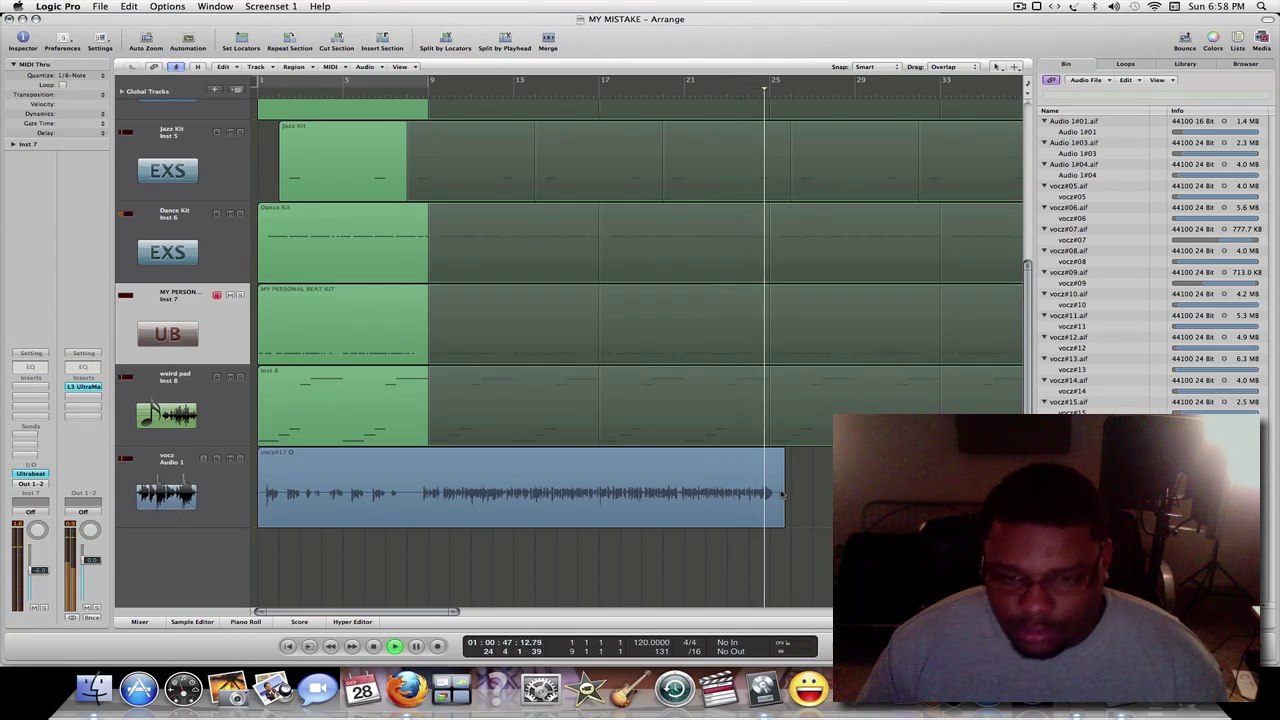
key("space")
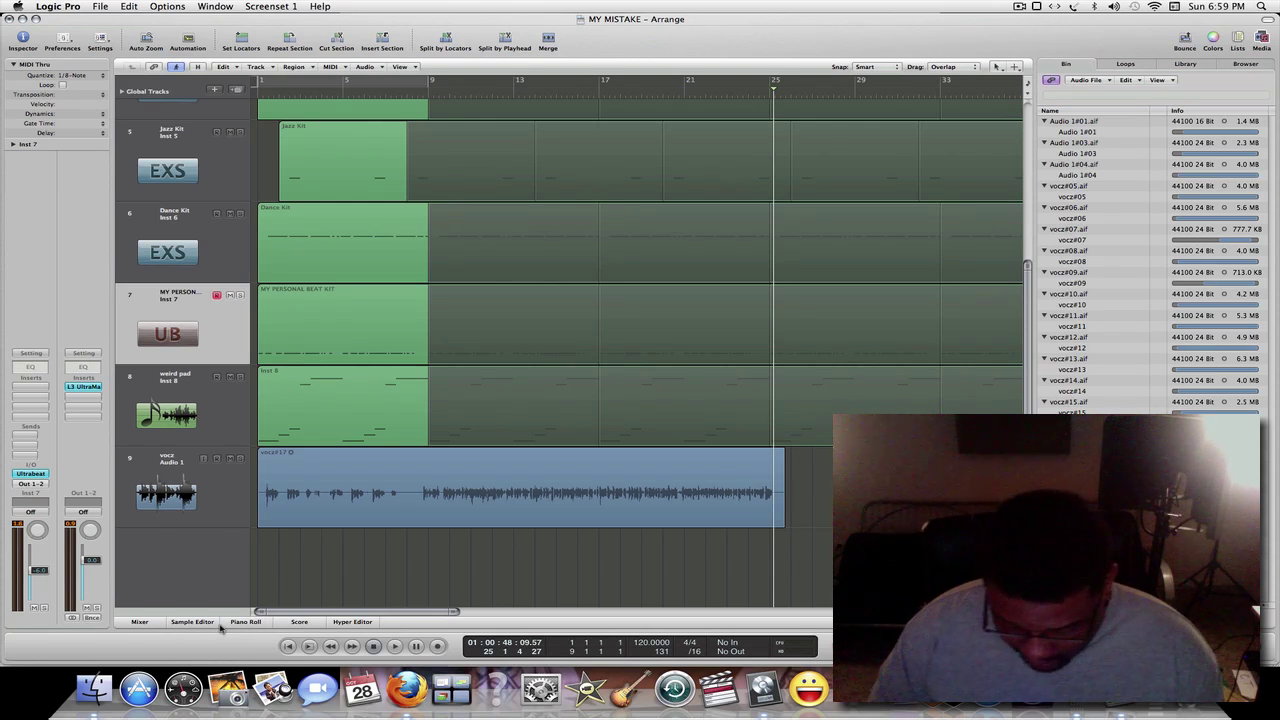
Open the vocz channel's Channel EQ from the Mixer and save its setting as "clee tut".
key("x")
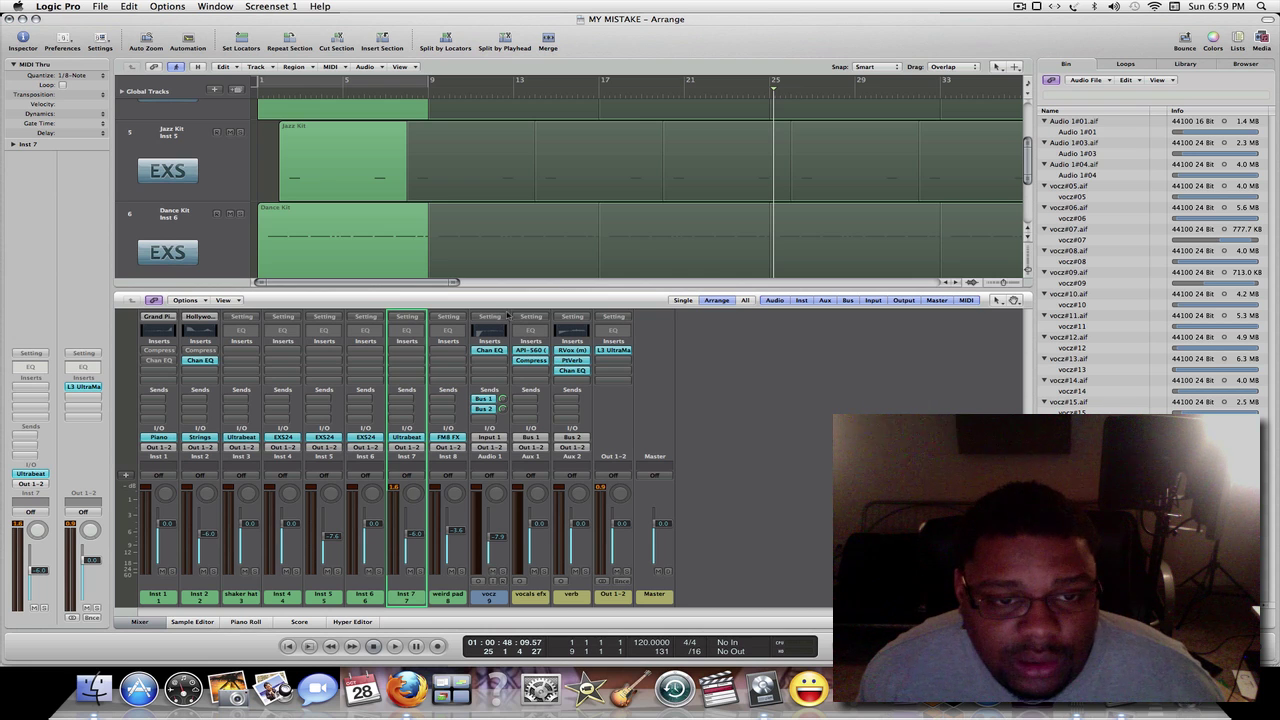
double_click(501, 331)
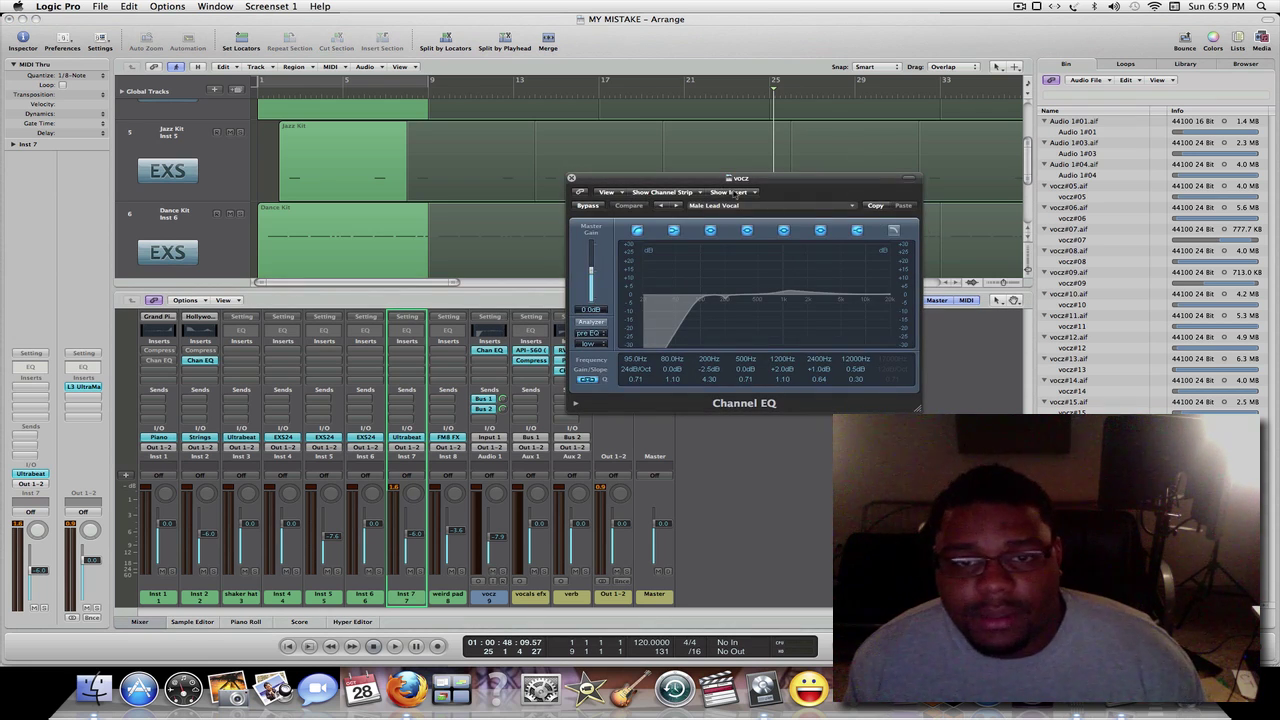
left_click(854, 206)
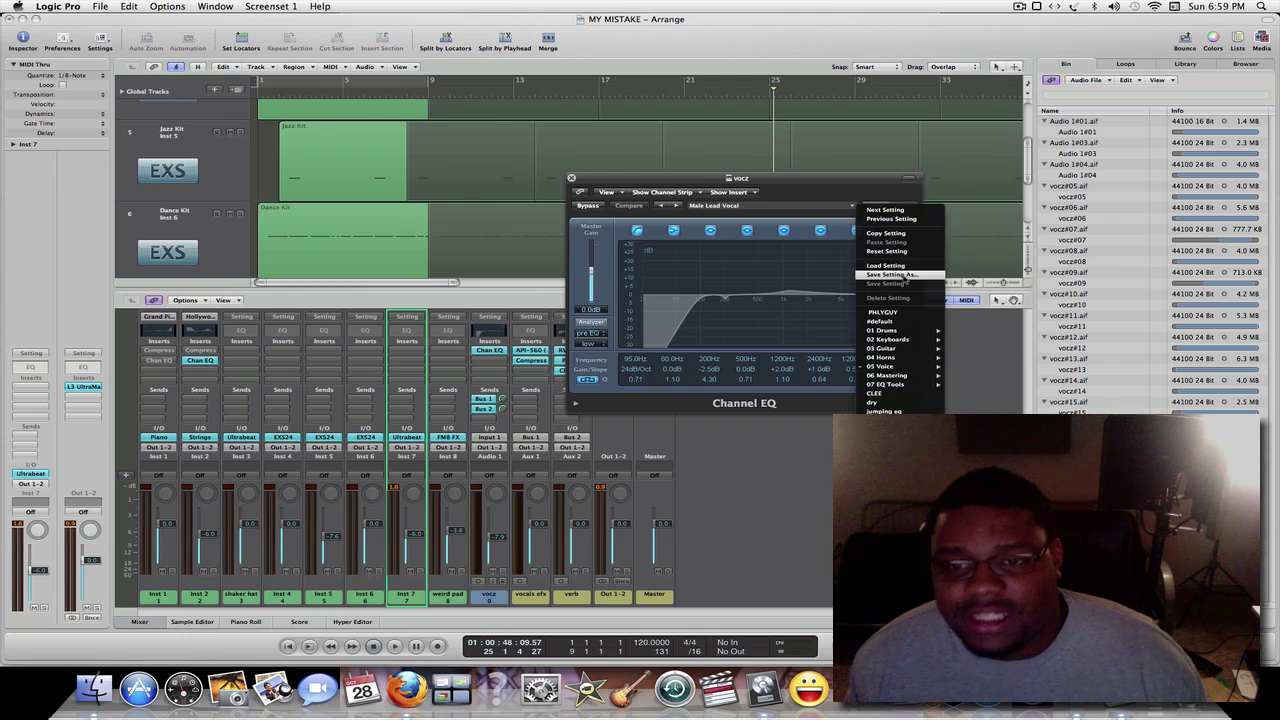
left_click(892, 275)
type("clee tut")
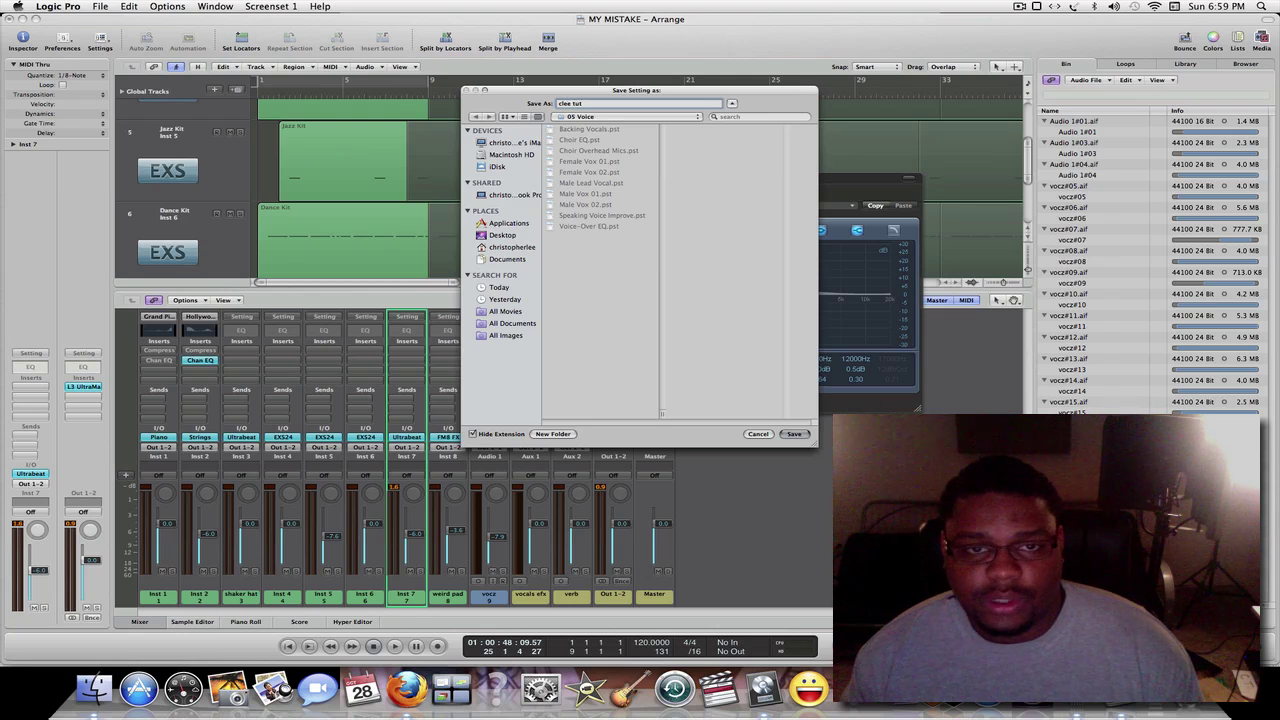
key("Return")
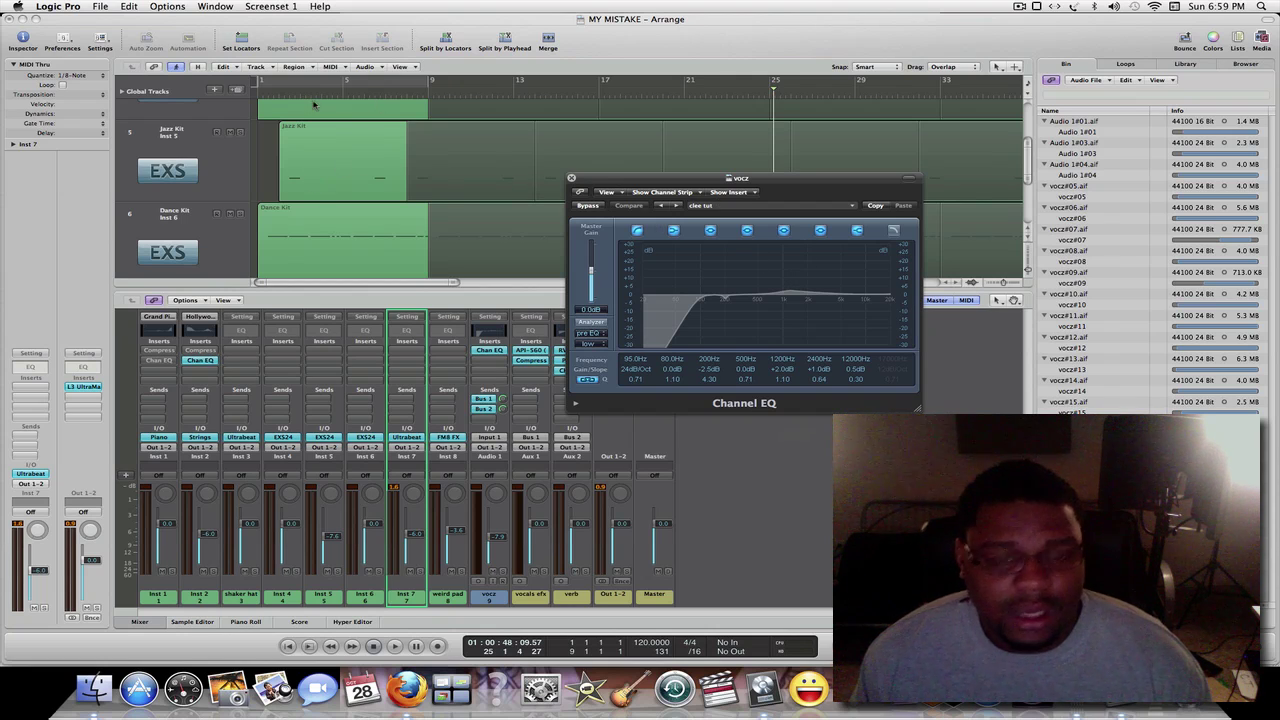
Play from the beginning and shift the vocz EQ's low cut to 210 Hz and its high shelf to 11200 Hz.
key("Return")
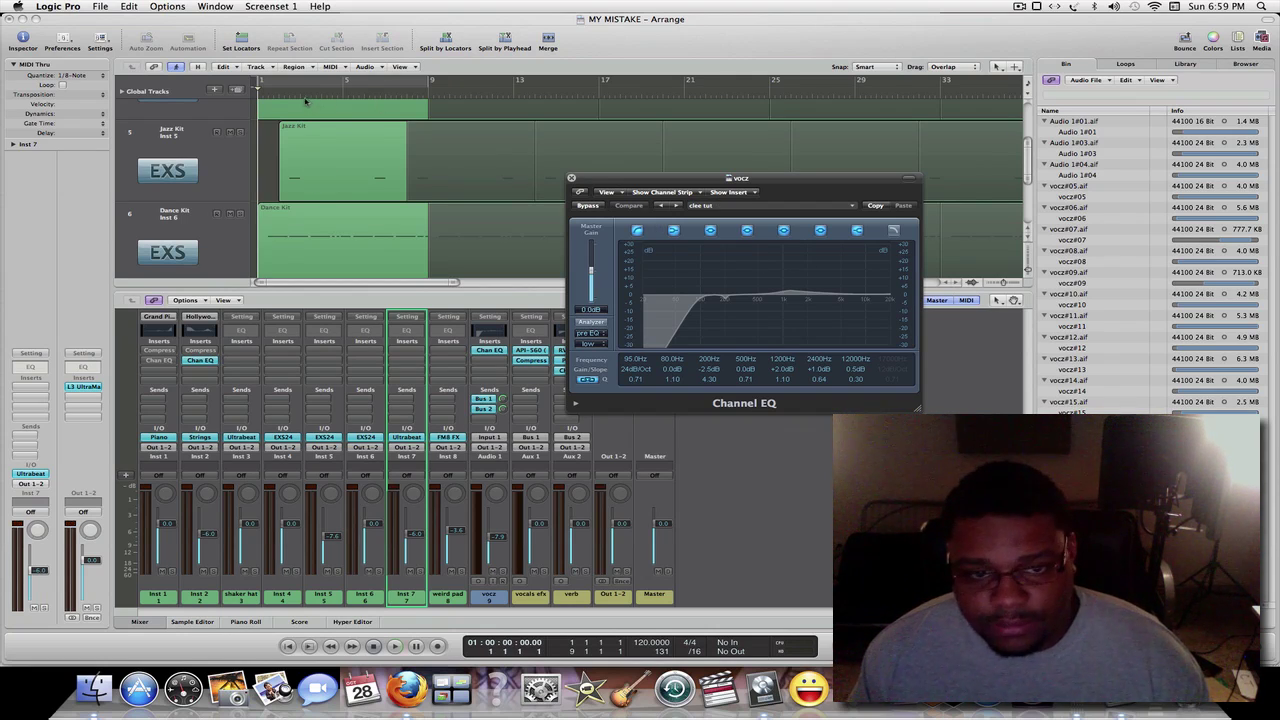
key("space")
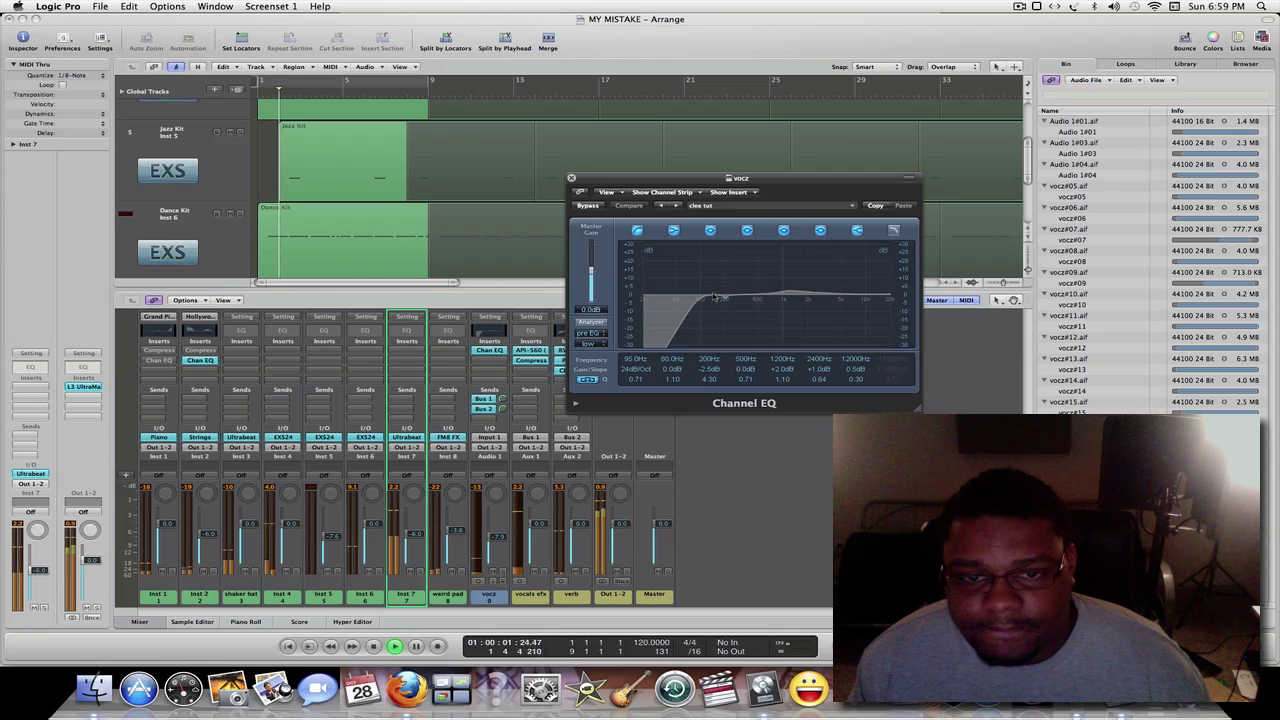
left_click_drag(714, 297, 739, 301)
left_click_drag(875, 298, 871, 302)
left_click_drag(862, 297, 871, 296)
left_click(893, 230)
left_click(893, 231)
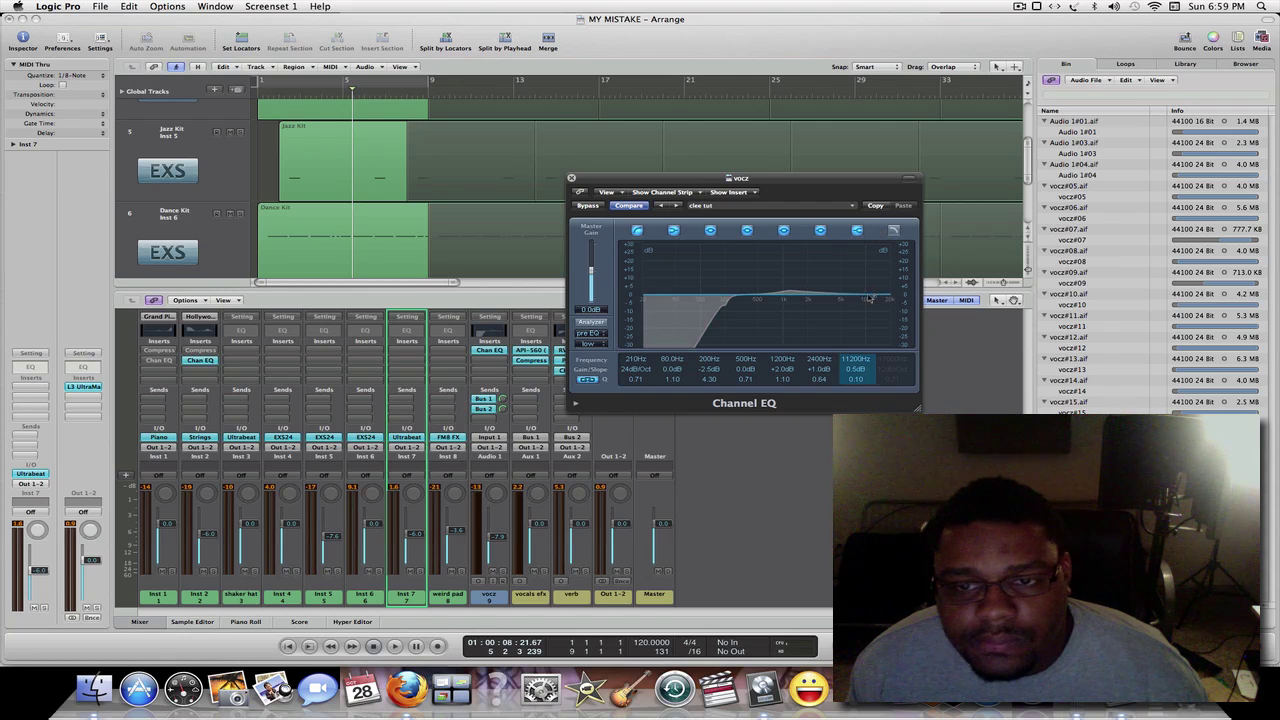
Turn off the vocz EQ's high shelf after trying it at 7000 Hz, and move the 2400 Hz band to 7500 Hz.
left_click_drag(870, 298, 861, 297)
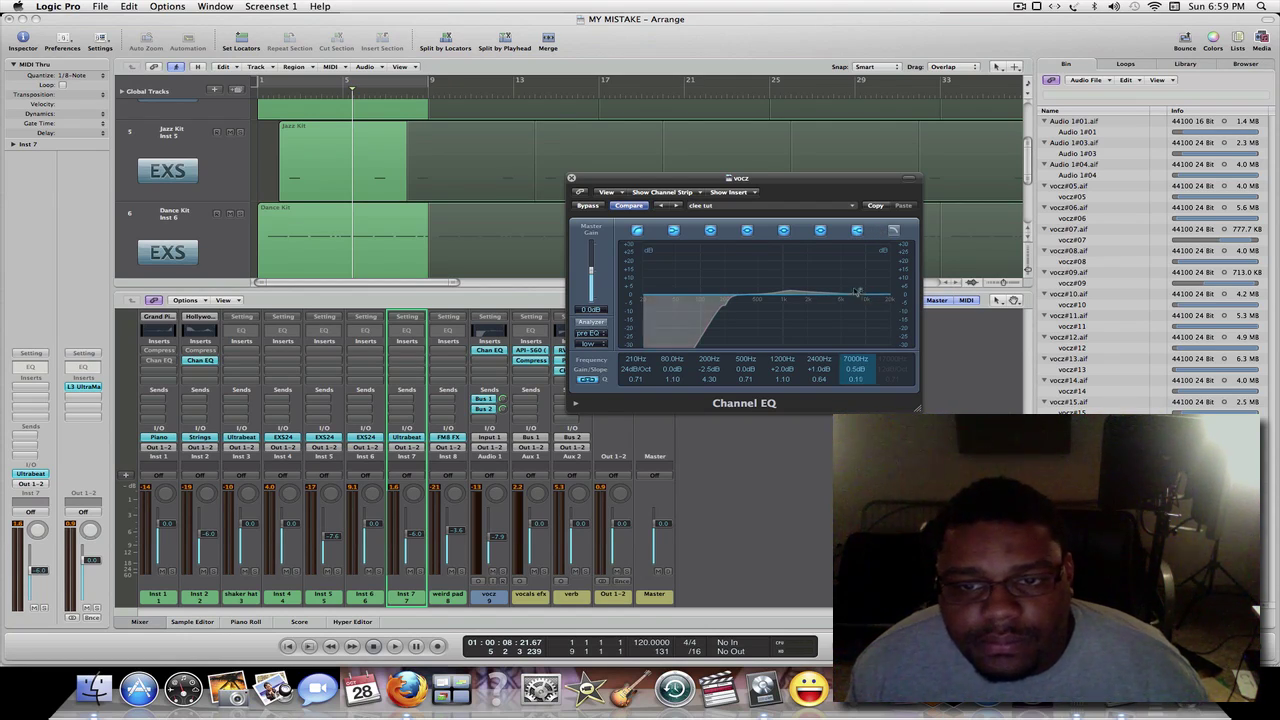
left_click(857, 231)
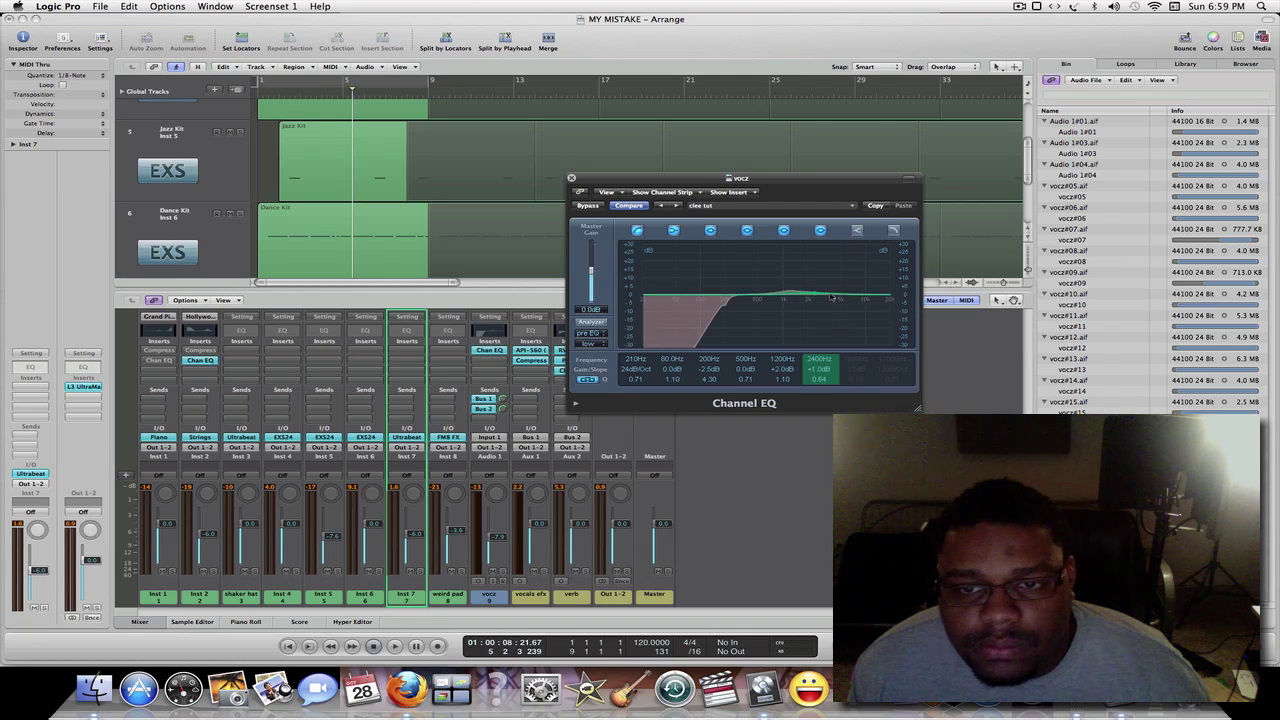
left_click_drag(818, 296, 857, 300)
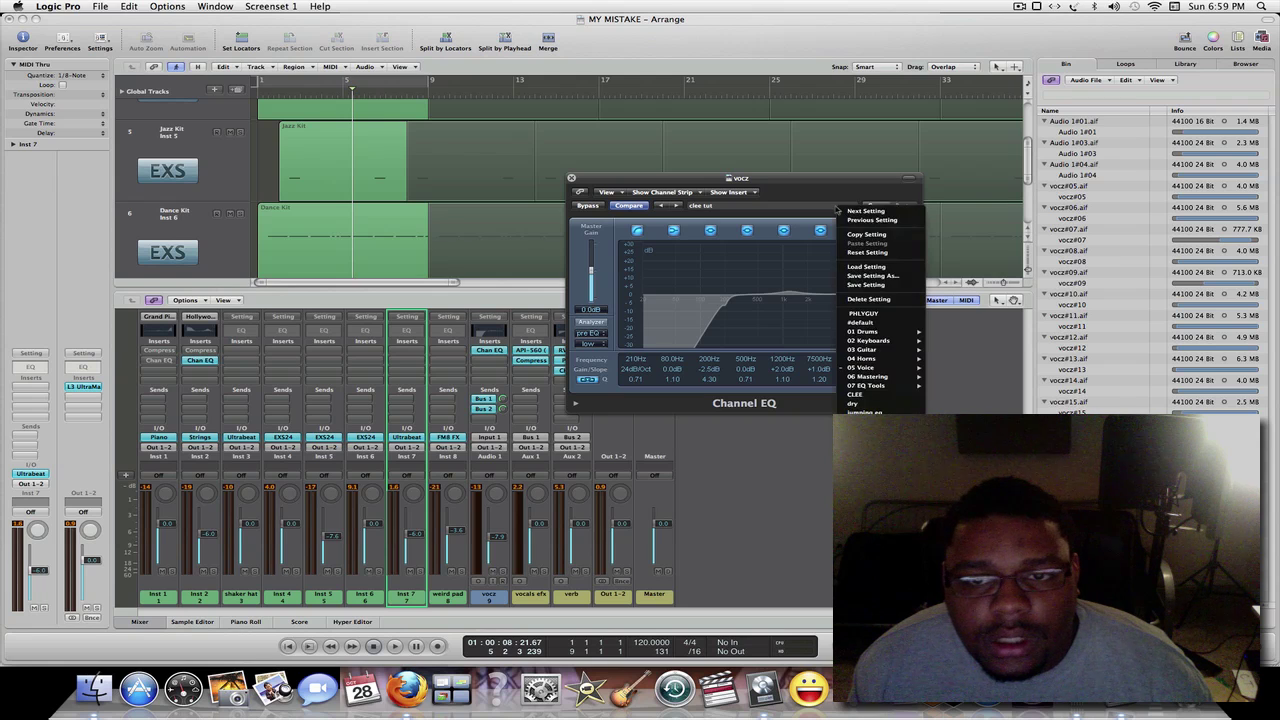
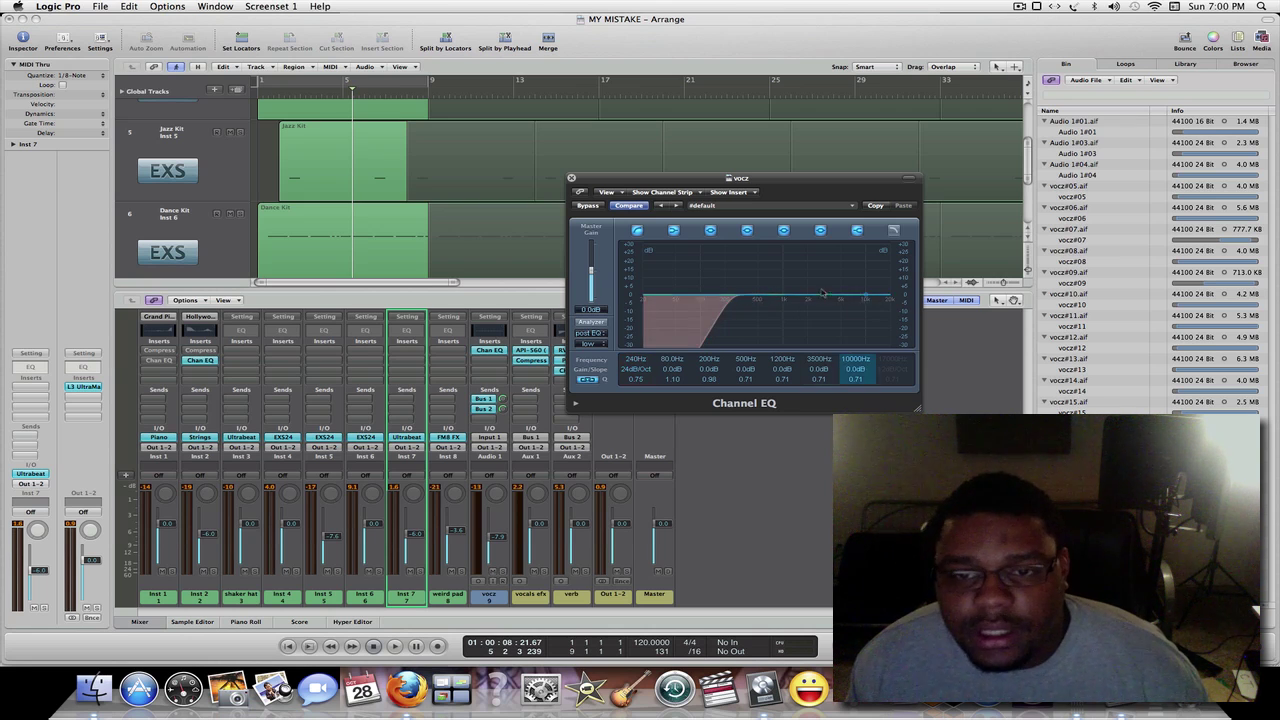
Boost the vocz EQ's high shelf by 24 dB at 1340 Hz and enable the high cut at 3000 Hz, Q 0.15, during playback.
left_click_drag(876, 272, 785, 238)
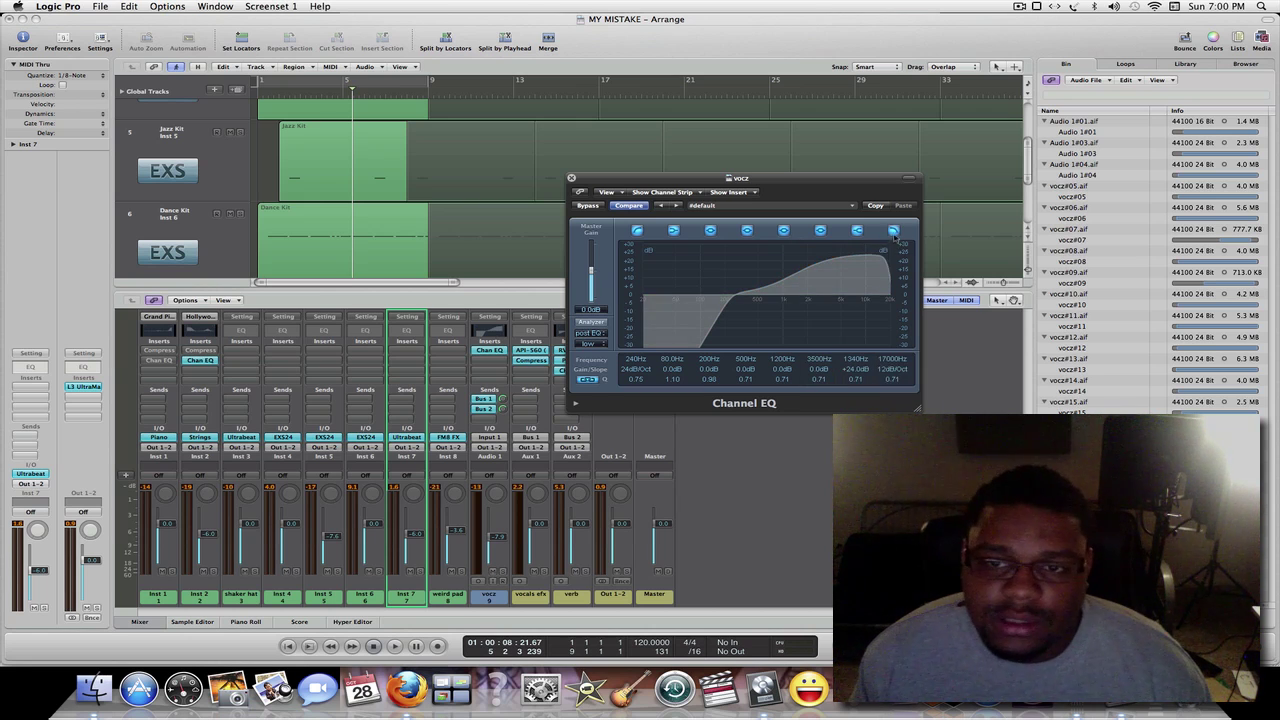
left_click(893, 231)
key("space")
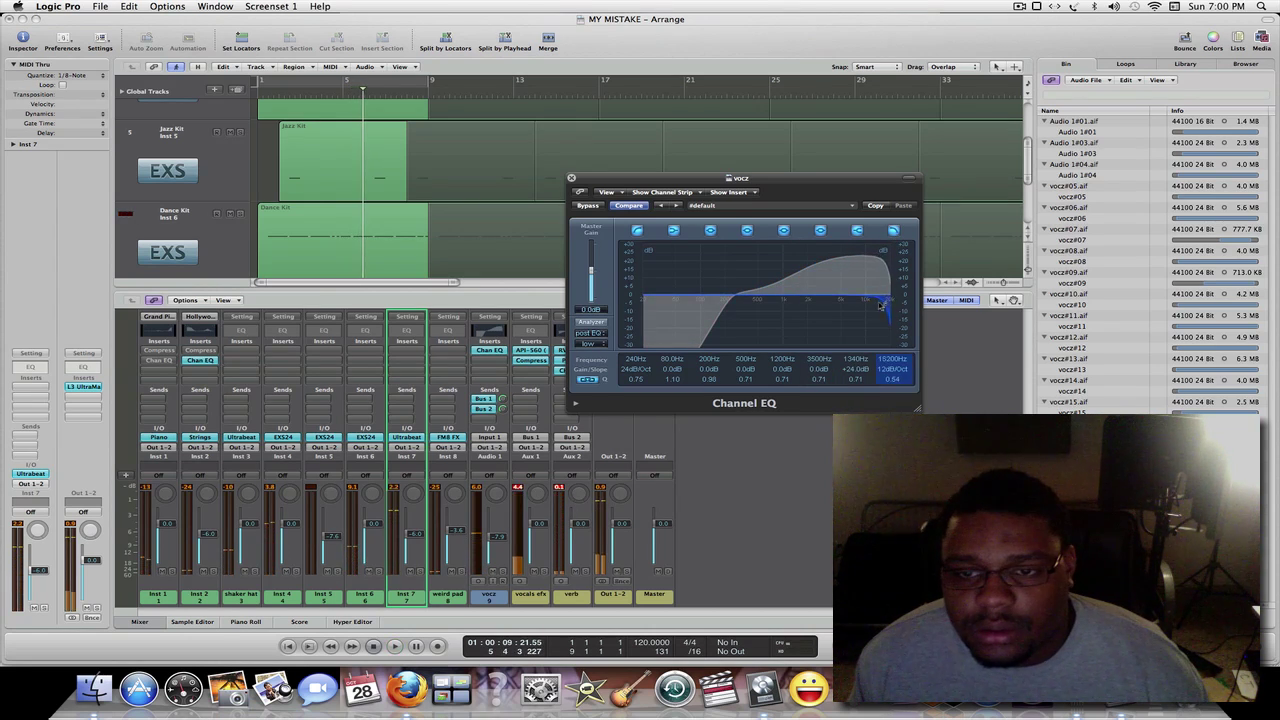
left_click_drag(887, 295, 846, 318)
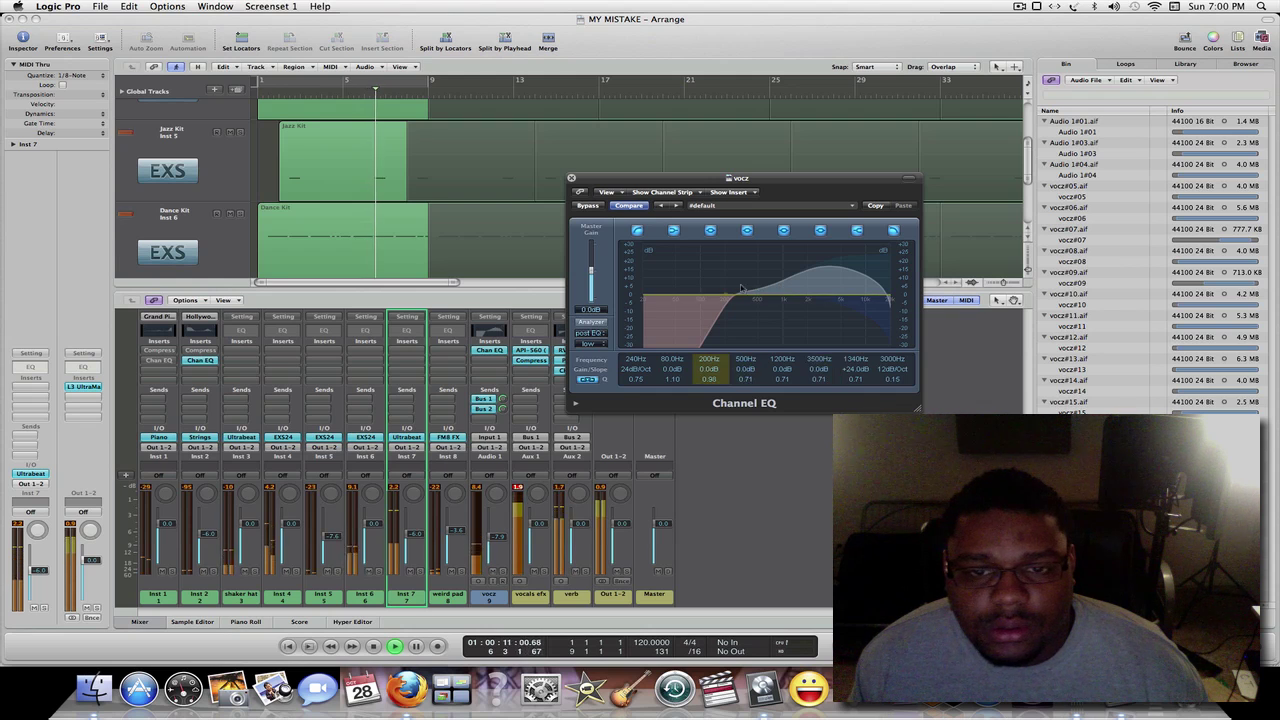
Sweep the vocz EQ's 3500 Hz peak band across the spectrum and set it to 980 Hz, -24 dB, Q 2.50.
left_click_drag(826, 297, 864, 268)
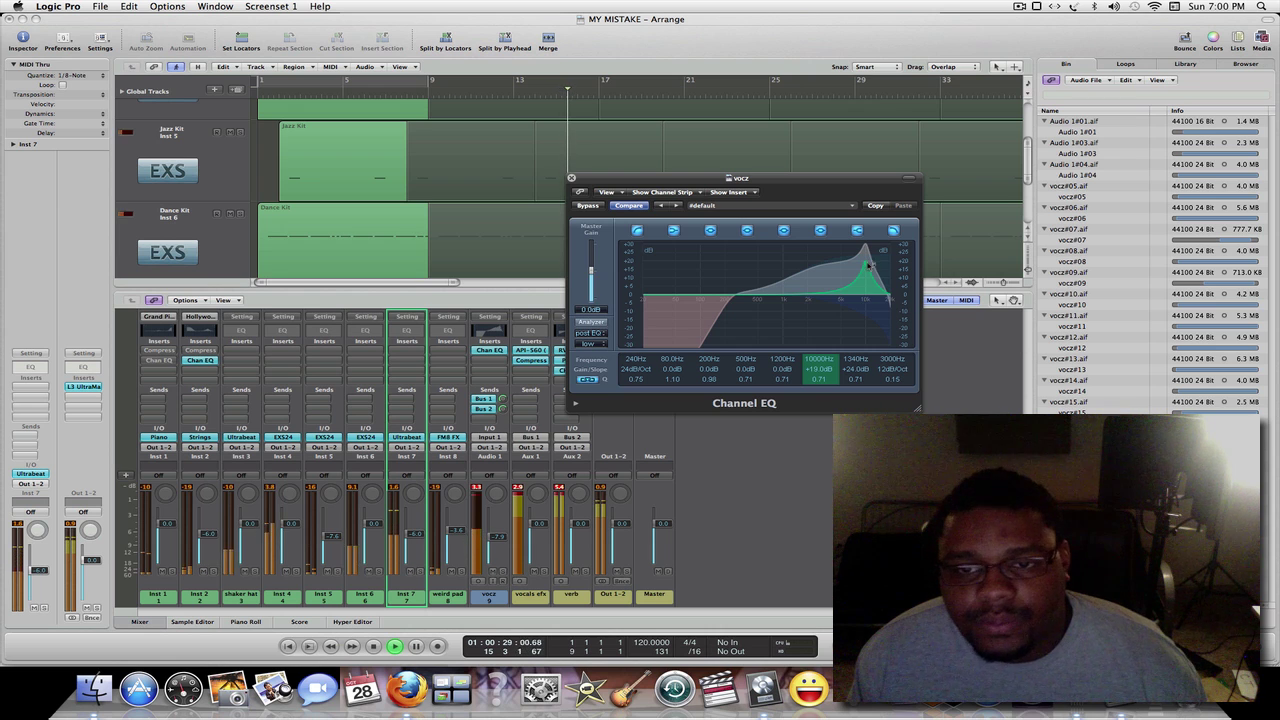
left_click_drag(864, 265, 676, 262)
key("space")
left_click_drag(688, 356, 786, 388)
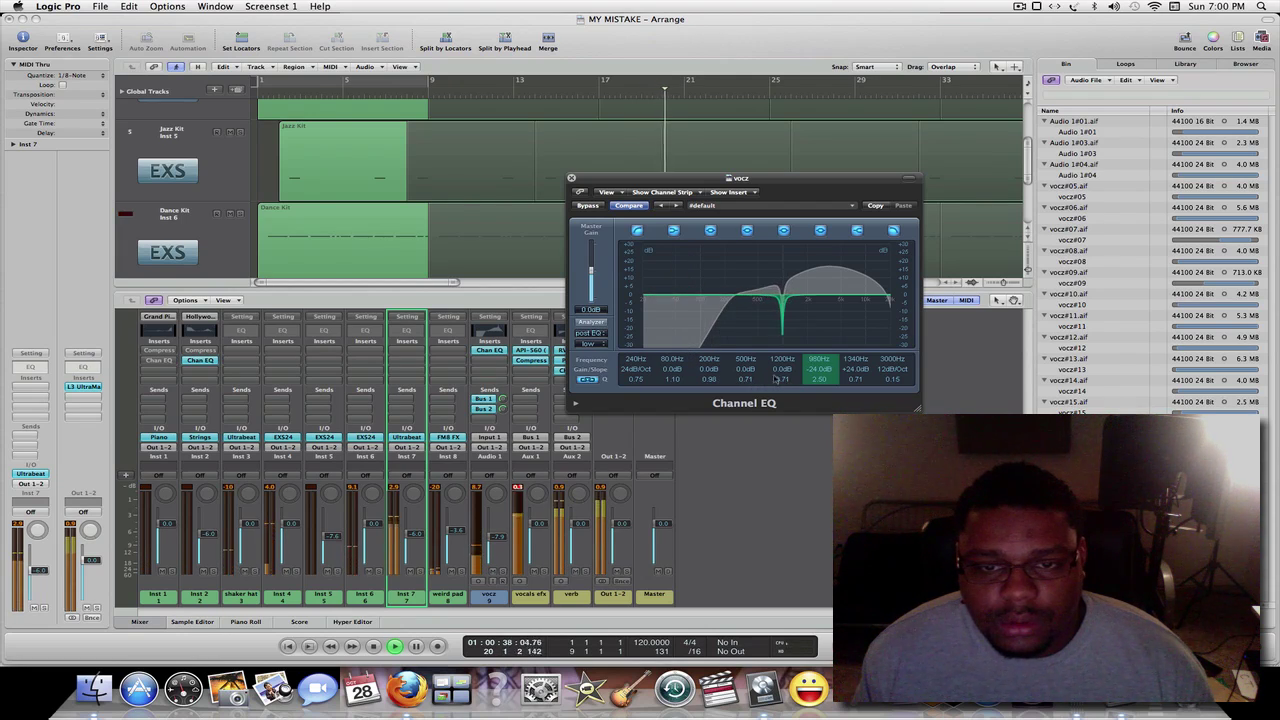
Set the vocz EQ's low shelf to 530 Hz at -11 dB, close the EQ, and end playback.
left_click_drag(690, 298, 700, 340)
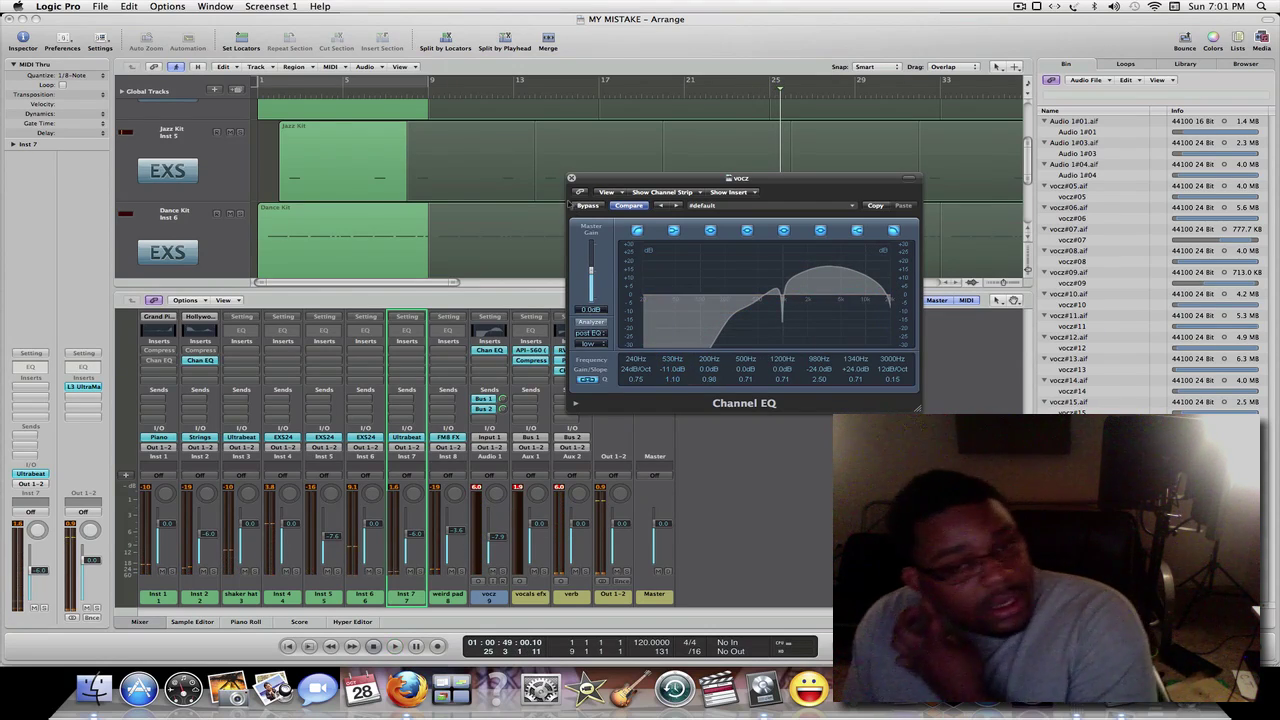
left_click(571, 179)
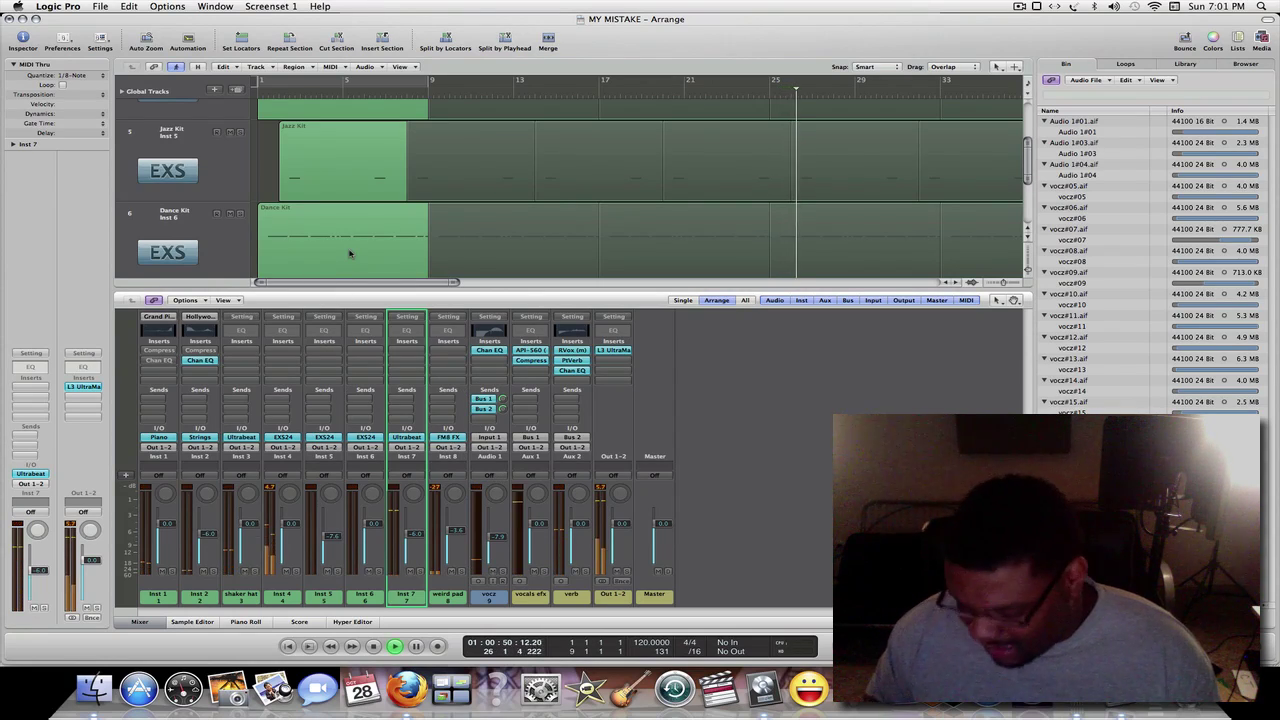
key("space")
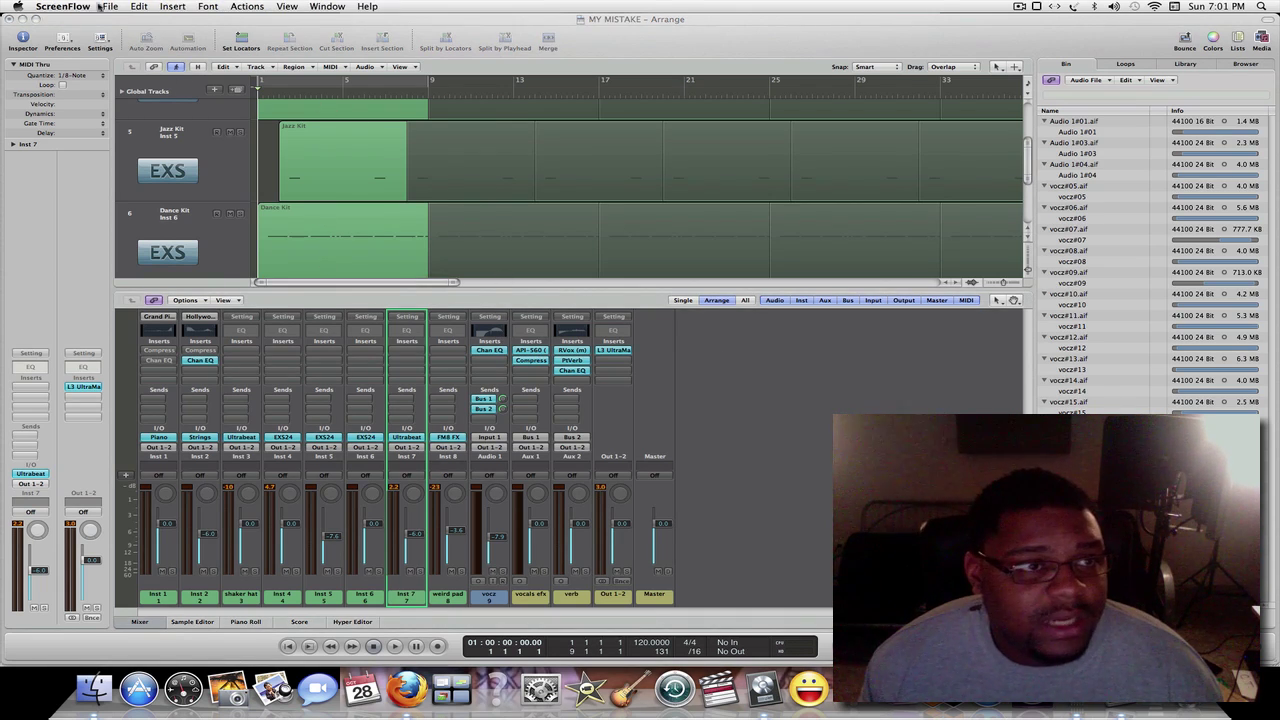
left_click(99, 6)
mouse_move(137, 7)
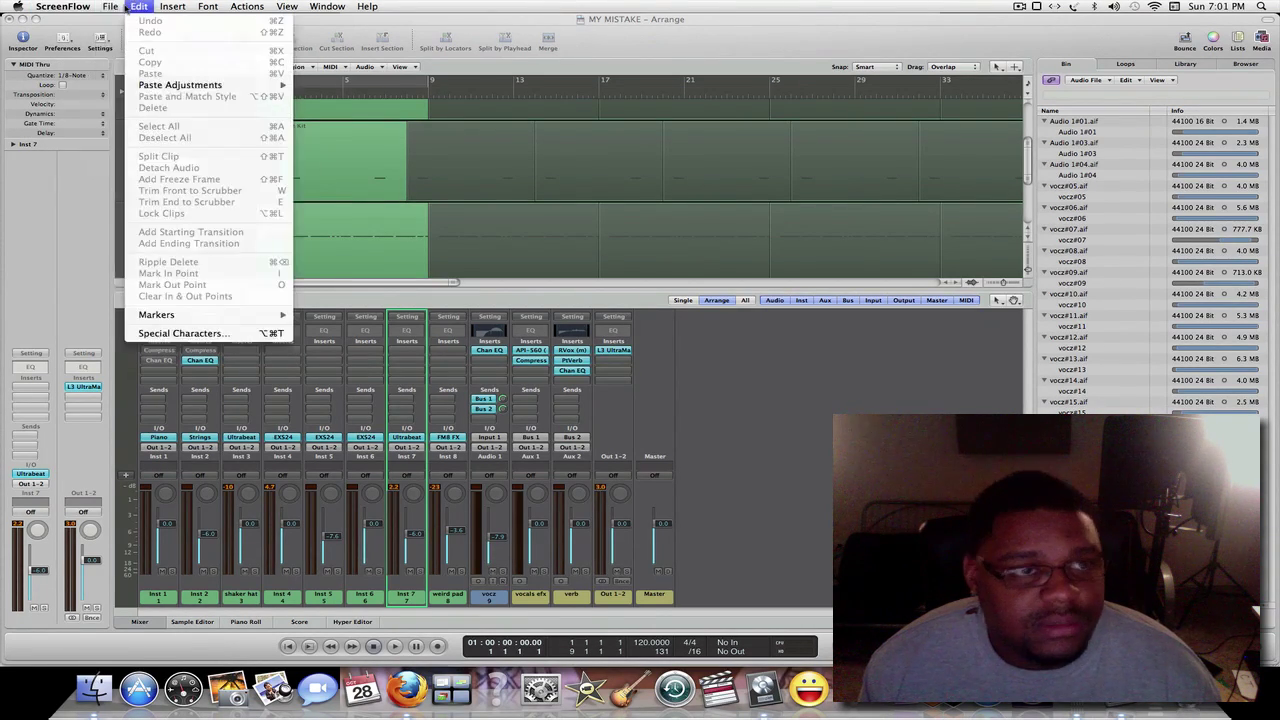
left_click(150, 21)
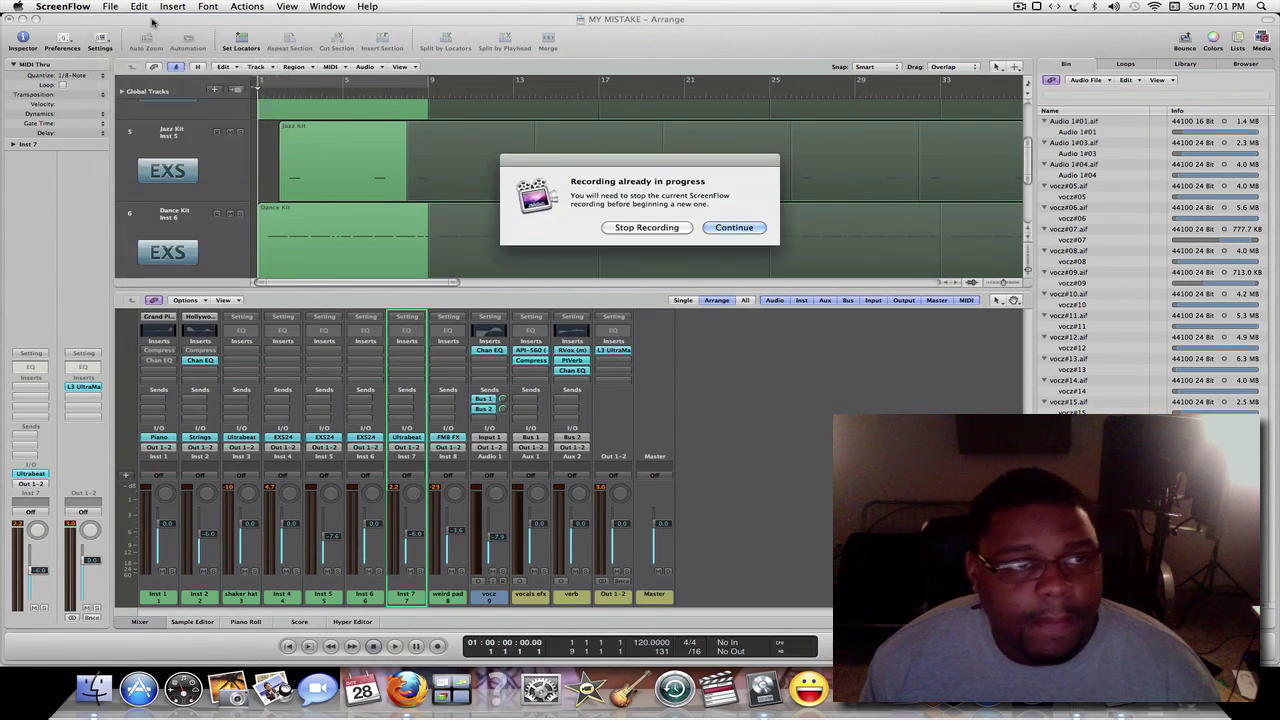